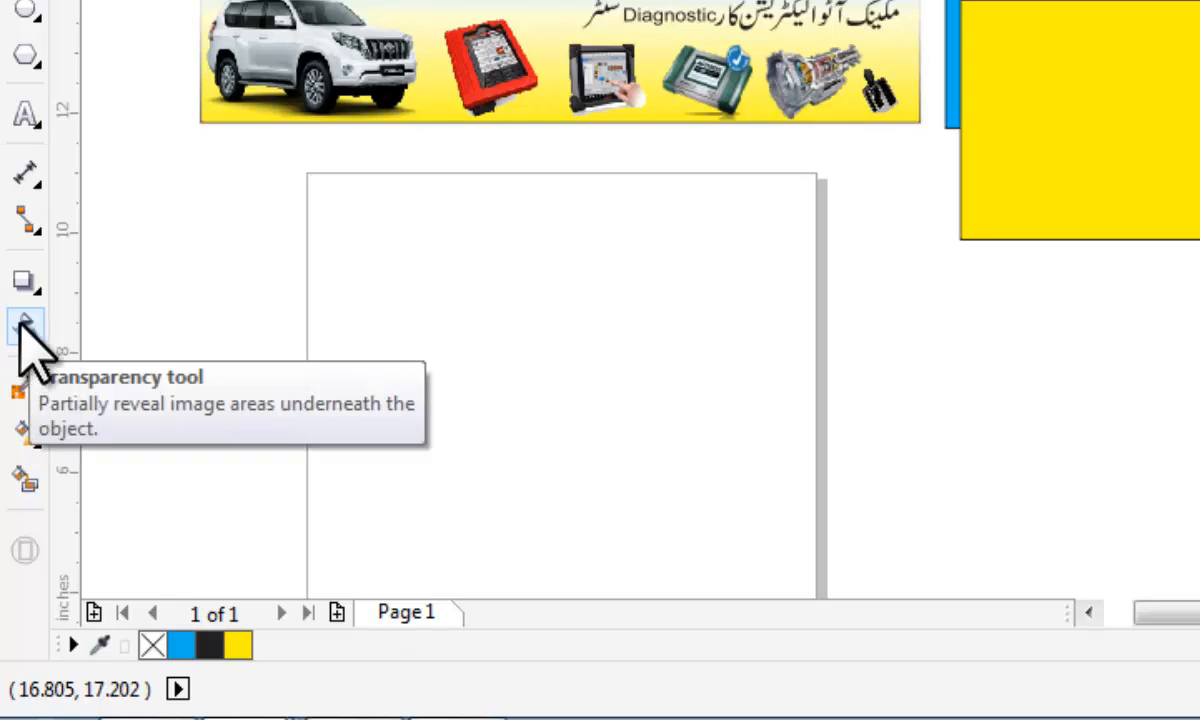
Try a linear transparency on the yellow rectangle, fading from its upper edge to its lower edge.
{"action": "left_click", "coordinate": [21, 326]}
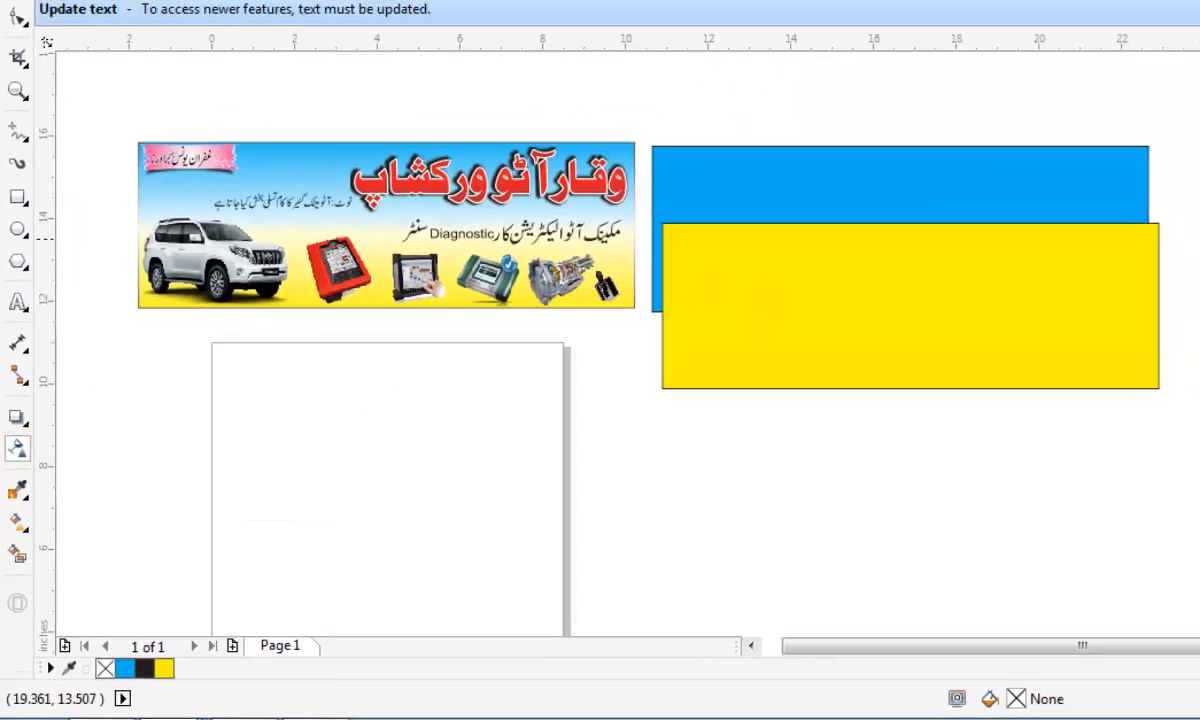
{"action": "scroll", "coordinate": [1174, 164], "scroll_direction": "up", "scroll_amount": 1}
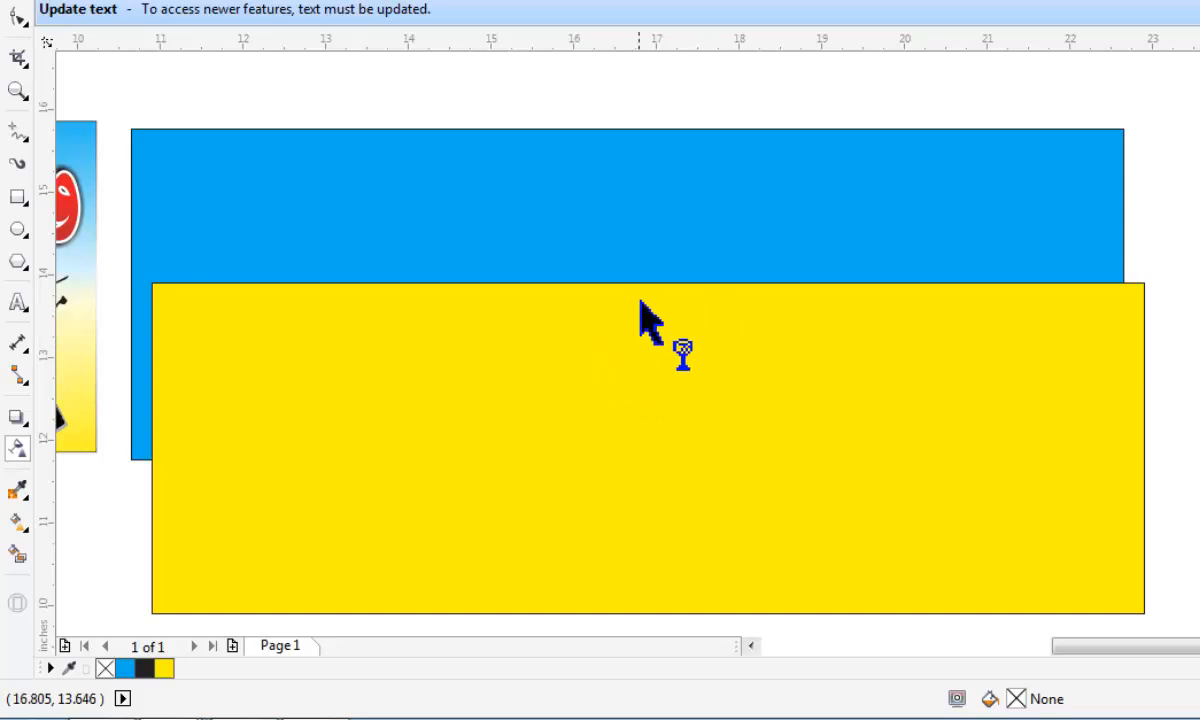
{"action": "left_click", "coordinate": [580, 284]}
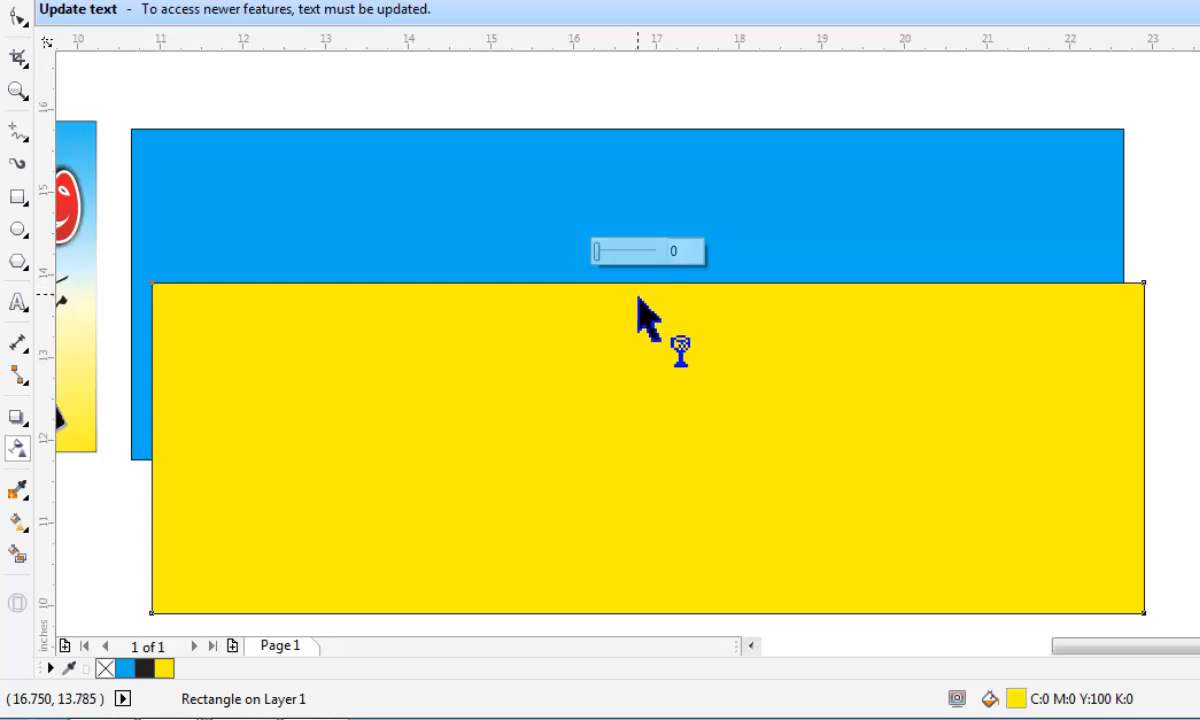
{"action": "left_click_drag", "start_coordinate": [620, 284], "coordinate": [616, 623]}
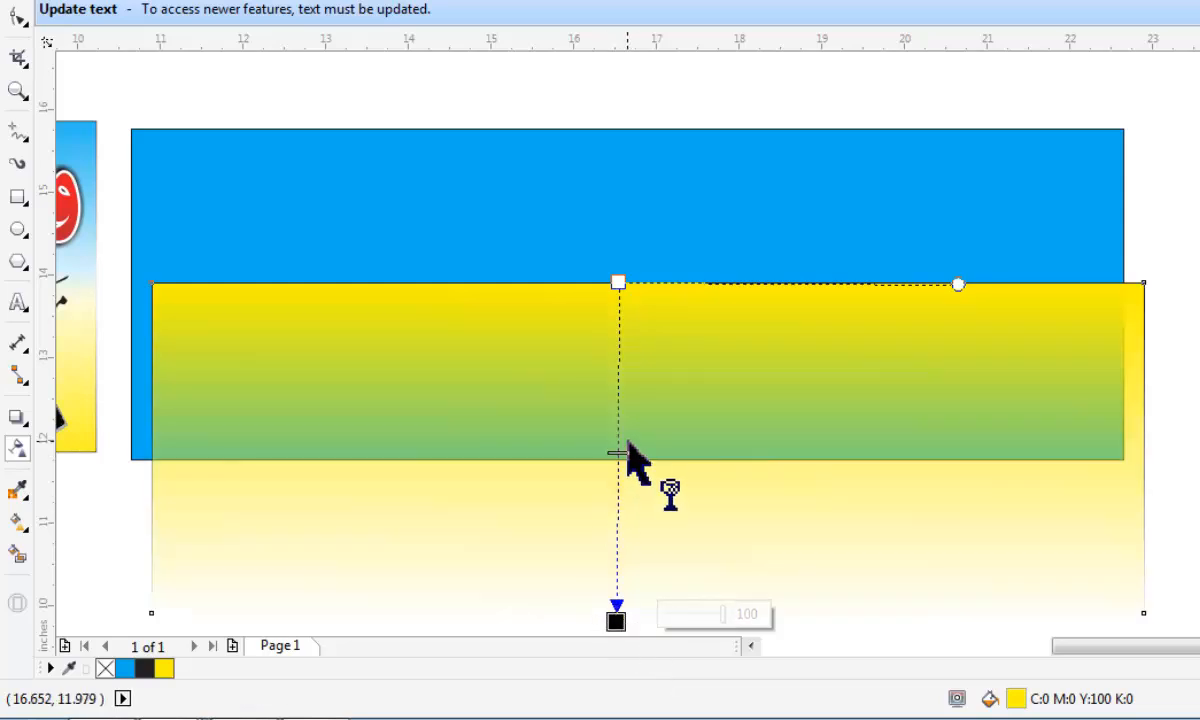
{"action": "scroll", "coordinate": [637, 350], "scroll_direction": "down", "scroll_amount": 2}
{"action": "scroll", "coordinate": [621, 367], "scroll_direction": "up", "scroll_amount": 5}
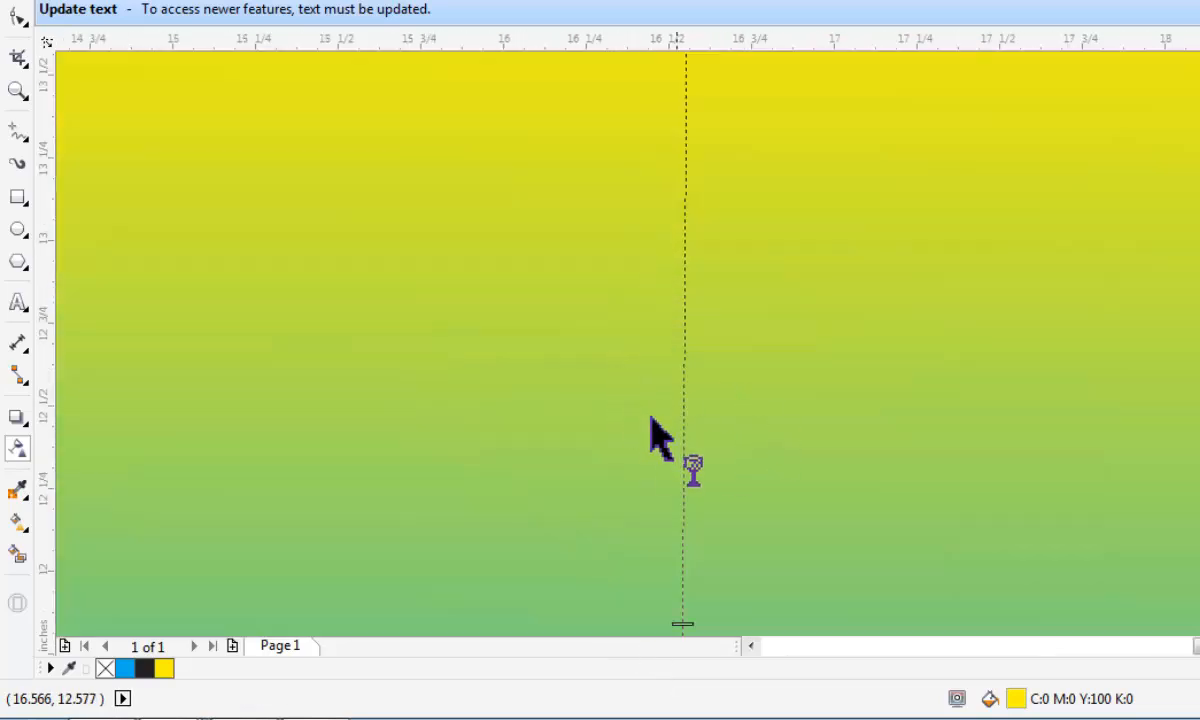
{"action": "scroll", "coordinate": [480, 313], "scroll_direction": "down", "scroll_amount": 2}
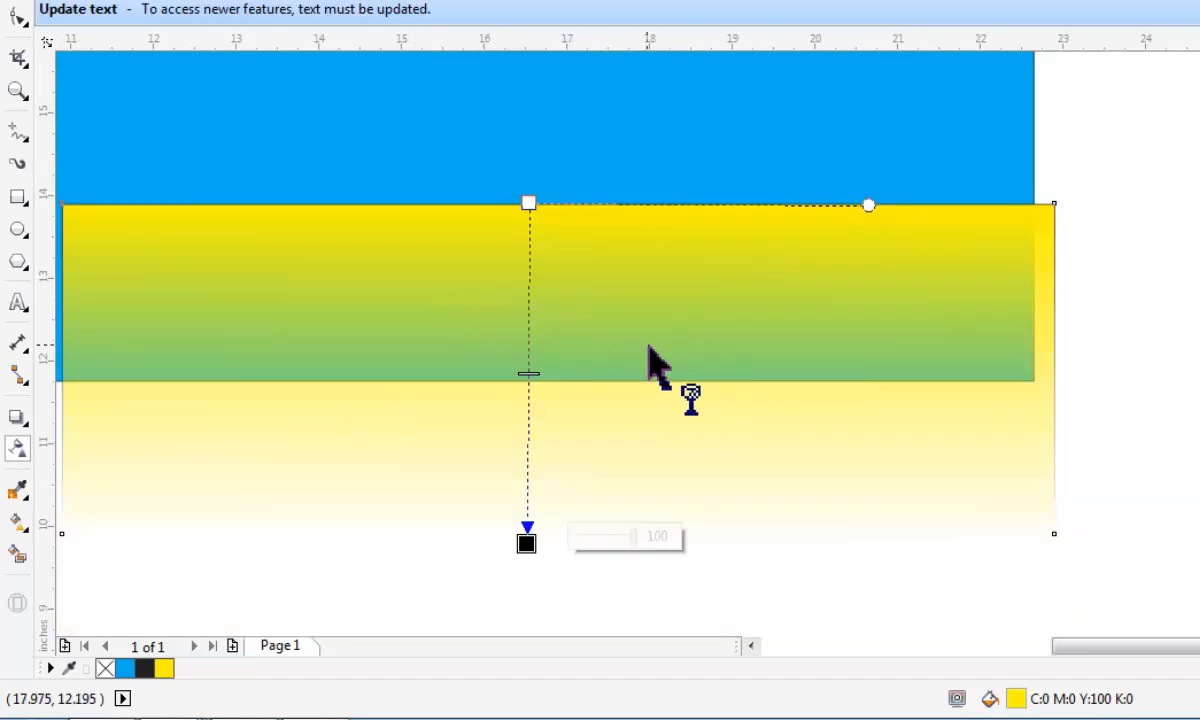
{"action": "scroll", "coordinate": [630, 360], "scroll_direction": "down", "scroll_amount": 2}
{"action": "key", "text": "space"}
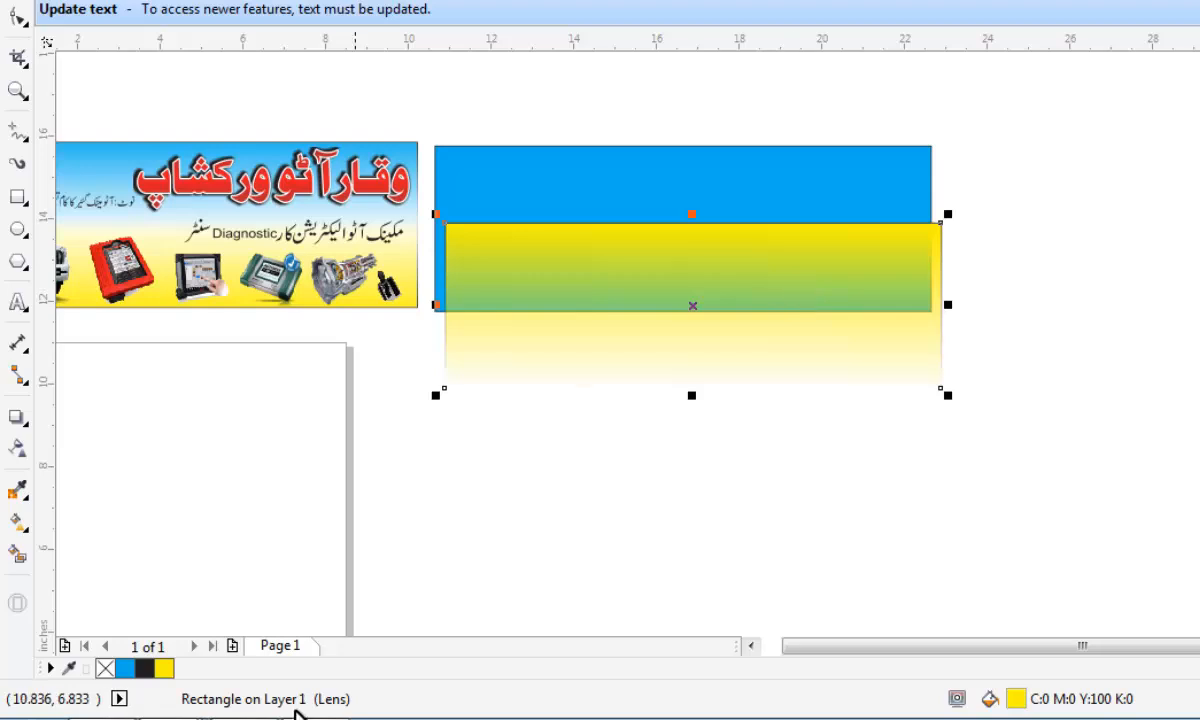
{"action": "scroll", "coordinate": [739, 354], "scroll_direction": "down", "scroll_amount": 2}
{"action": "scroll", "coordinate": [515, 315], "scroll_direction": "up", "scroll_amount": 3}
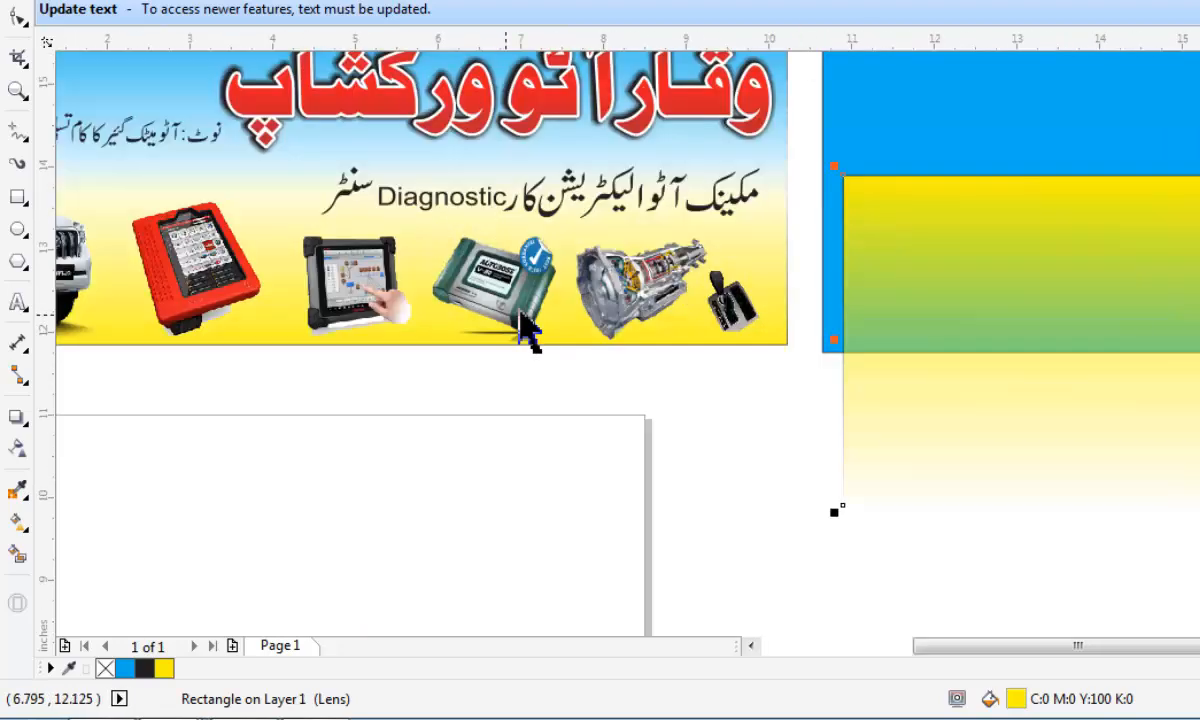
{"action": "scroll", "coordinate": [430, 264], "scroll_direction": "down", "scroll_amount": 2}
{"action": "scroll", "coordinate": [538, 95], "scroll_direction": "up", "scroll_amount": 2}
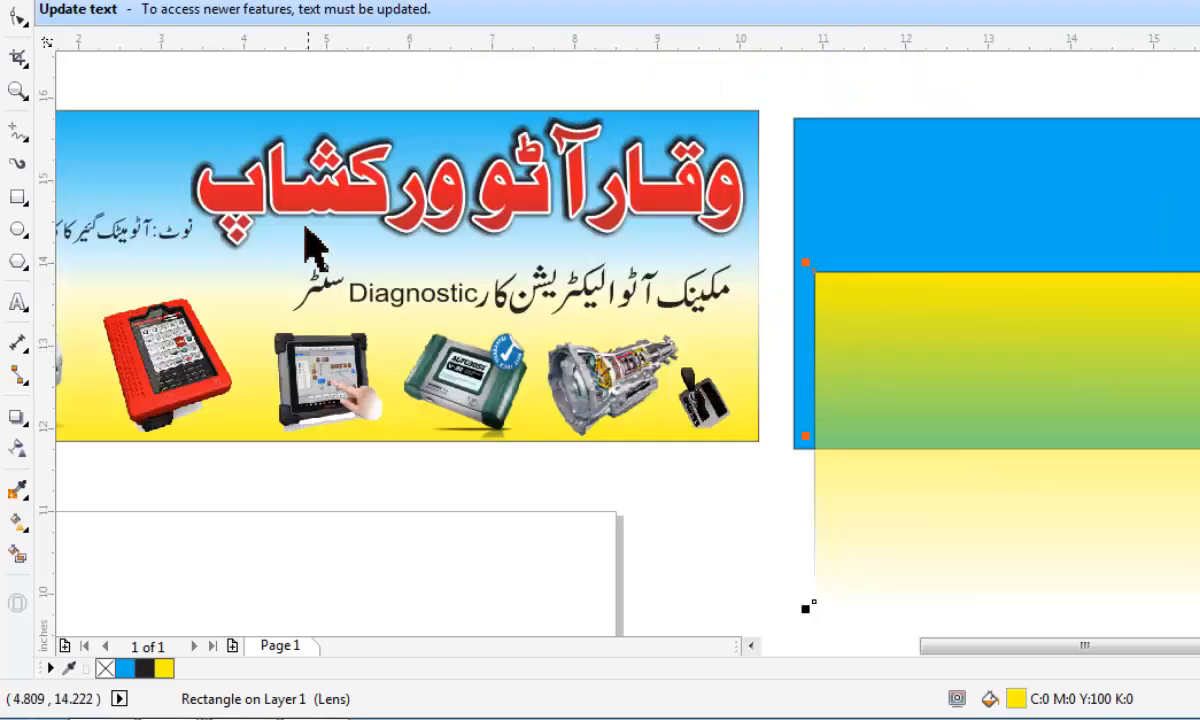
{"action": "scroll", "coordinate": [313, 252], "scroll_direction": "down", "scroll_amount": 2}
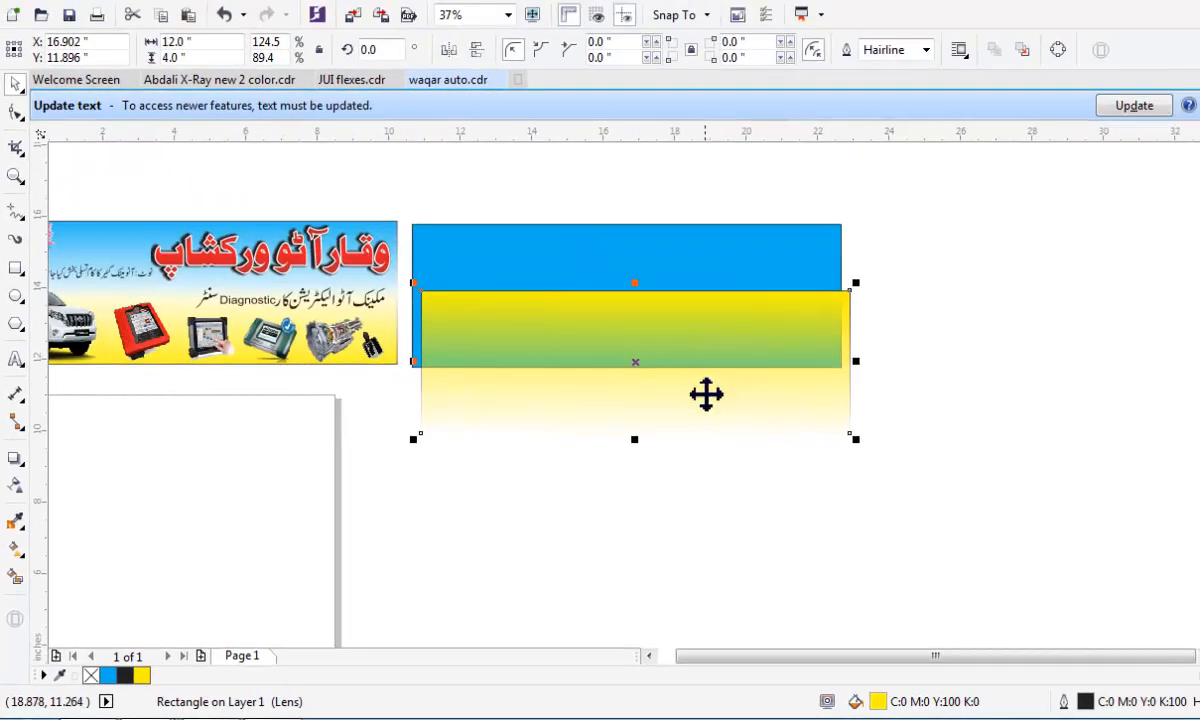
Move the faded yellow rectangle farther up over the blue rectangle.
{"action": "mouse_move", "coordinate": [582, 327]}
{"action": "left_mouse_down"}
{"action": "mouse_move", "coordinate": [592, 289]}
{"action": "mouse_move", "coordinate": [588, 303]}
{"action": "left_mouse_up"}
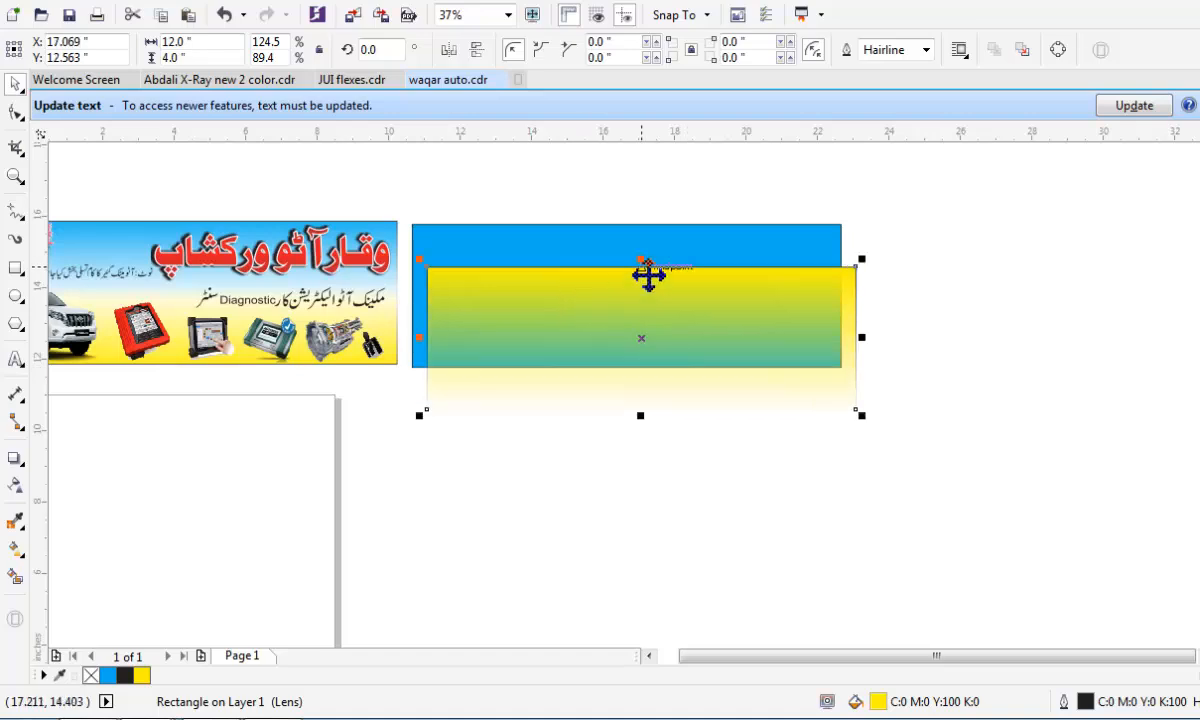
{"action": "scroll", "coordinate": [648, 276], "scroll_direction": "up", "scroll_amount": 2}
{"action": "scroll", "coordinate": [455, 349], "scroll_direction": "down", "scroll_amount": 2}
{"action": "left_click_drag", "start_coordinate": [458, 348], "coordinate": [455, 343]}
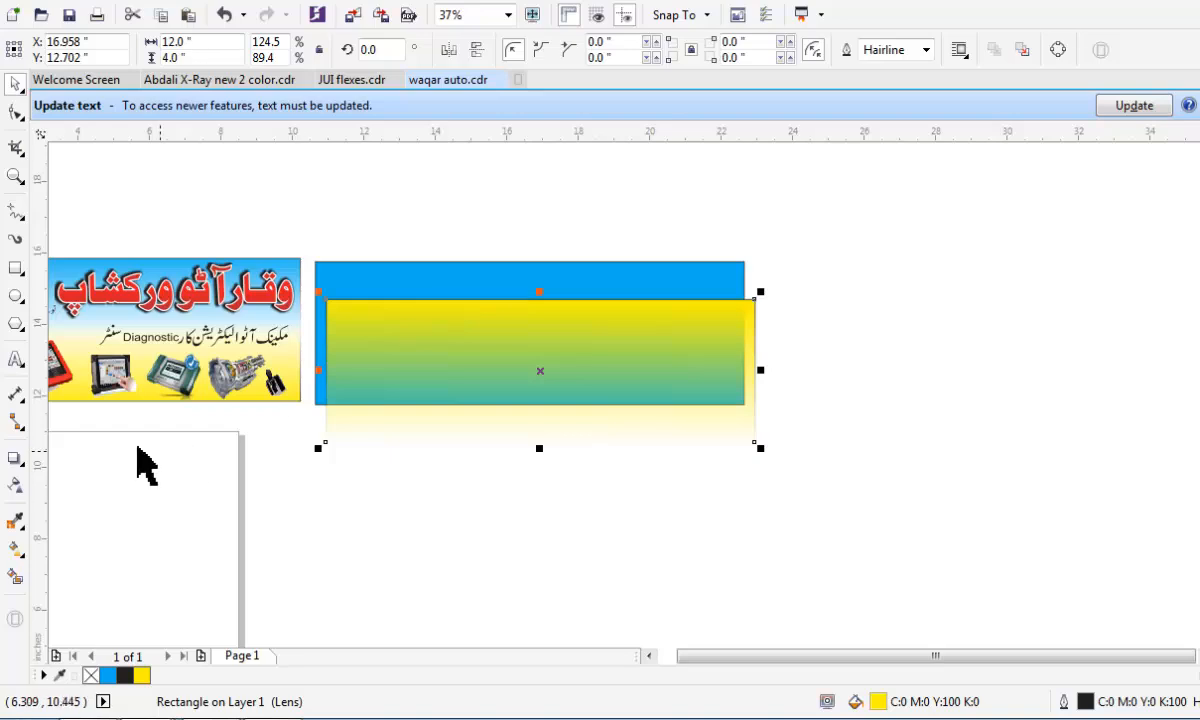
Remove the yellow rectangle's transparency and move the rectangle directly beneath the blue one without overlap.
{"action": "left_click", "coordinate": [15, 485]}
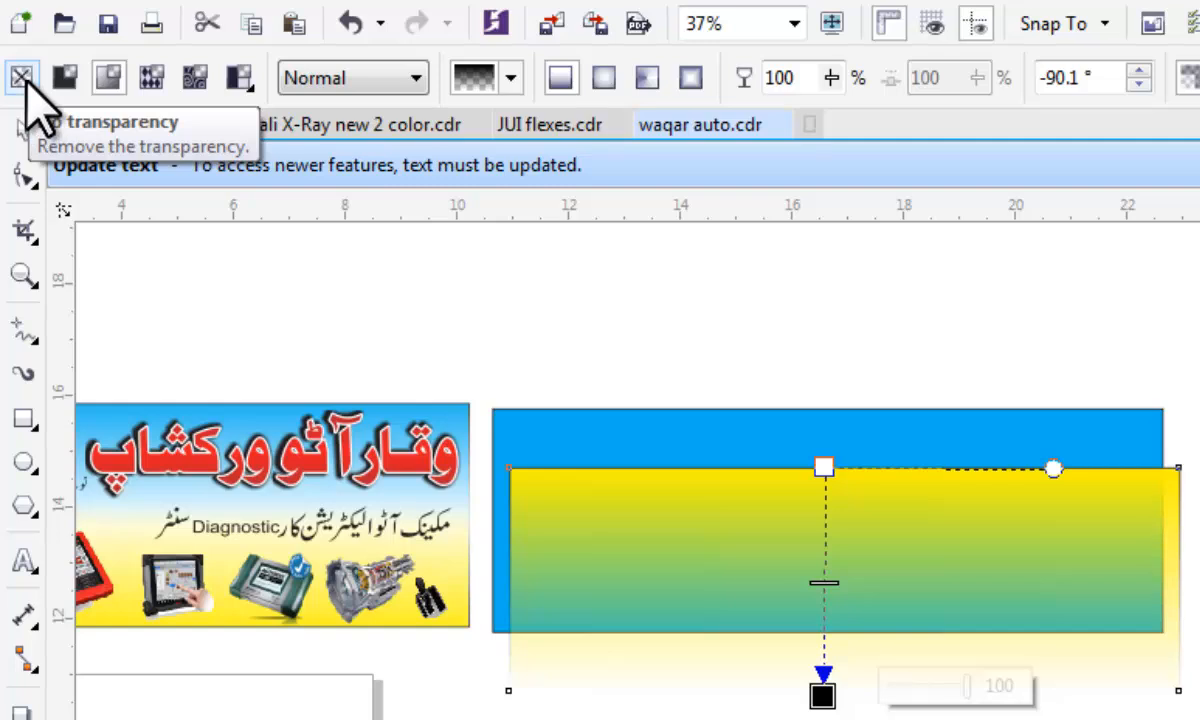
{"action": "left_click", "coordinate": [20, 77]}
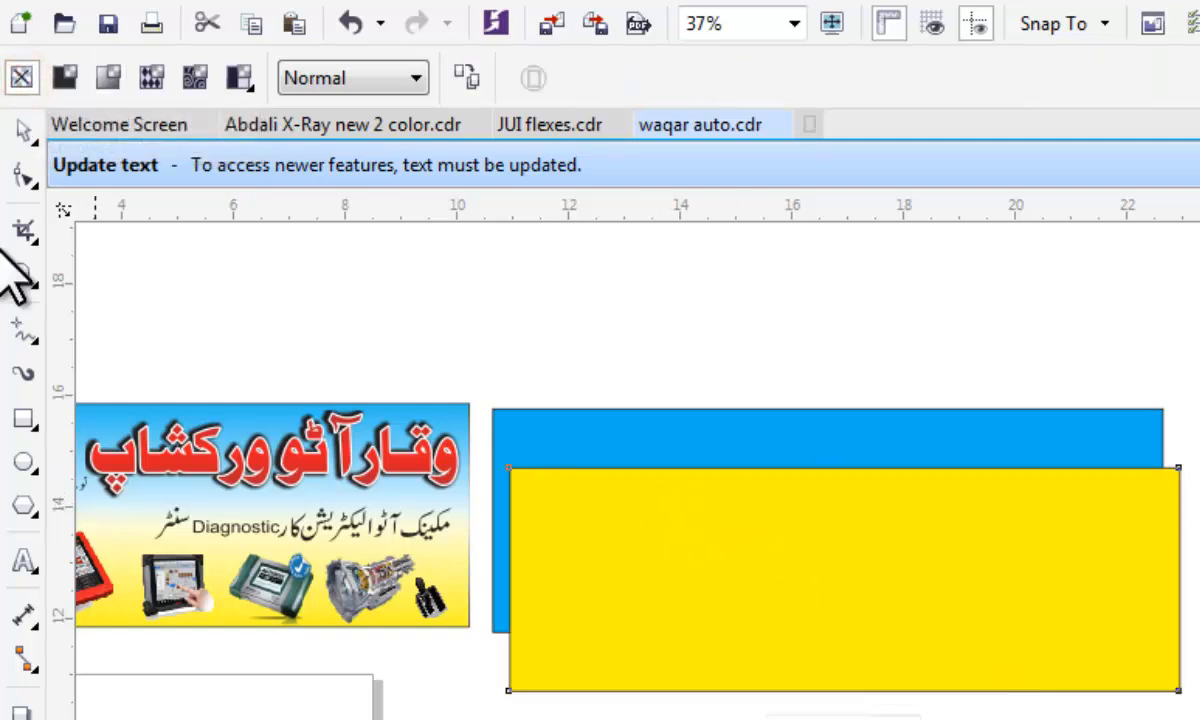
{"action": "left_click", "coordinate": [24, 127]}
{"action": "left_click_drag", "start_coordinate": [863, 654], "coordinate": [855, 719]}
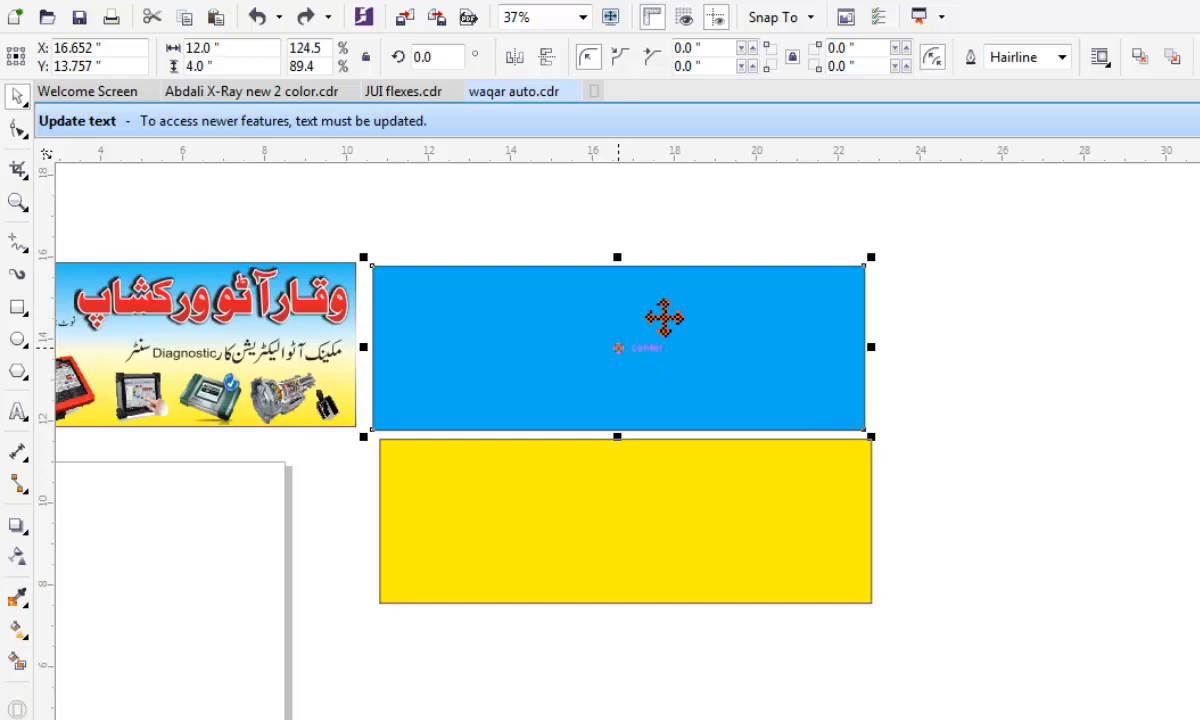
Apply a vertical linear transparency to the blue rectangle, starting above its upper edge and fading out near mid-height.
{"action": "left_click", "coordinate": [664, 249]}
{"action": "left_click", "coordinate": [656, 316]}
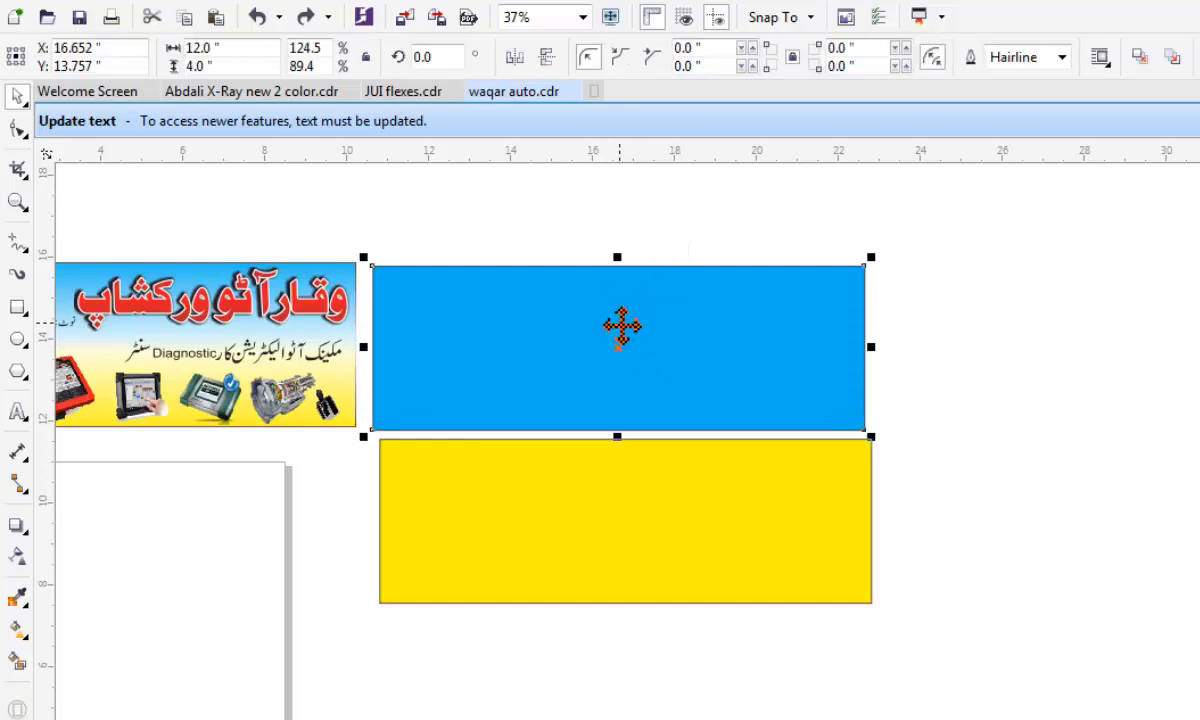
{"action": "left_click", "coordinate": [16, 556]}
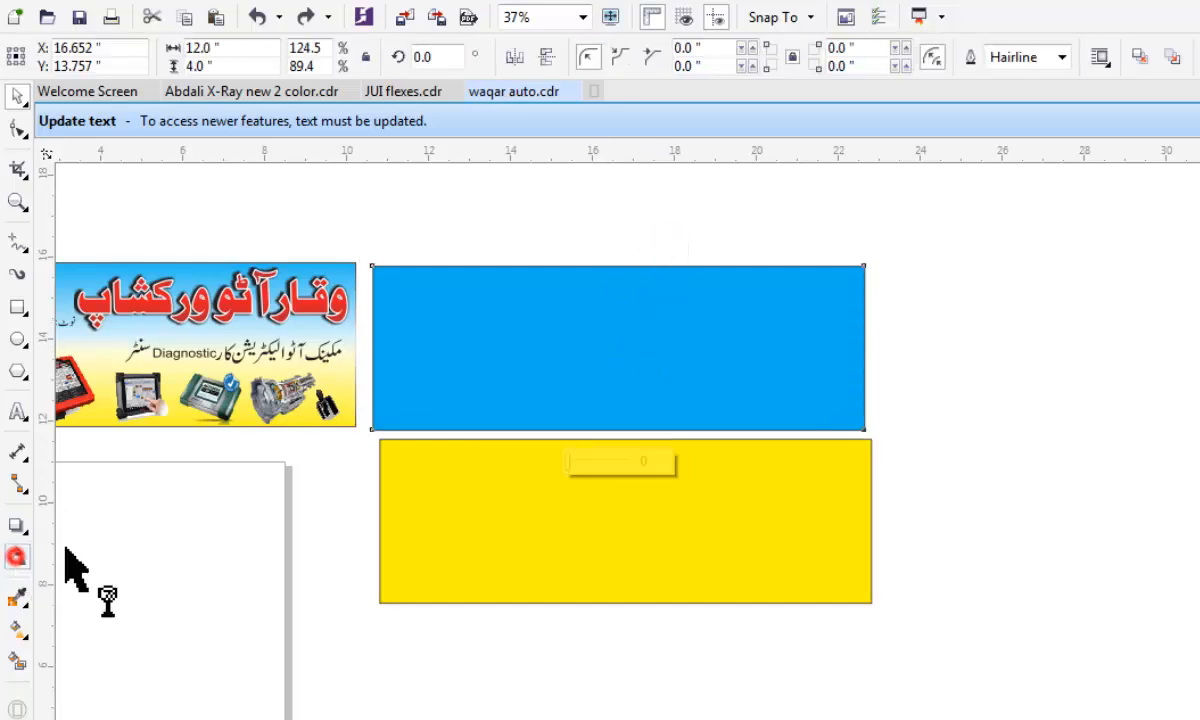
{"action": "left_click_drag", "start_coordinate": [607, 221], "coordinate": [606, 343]}
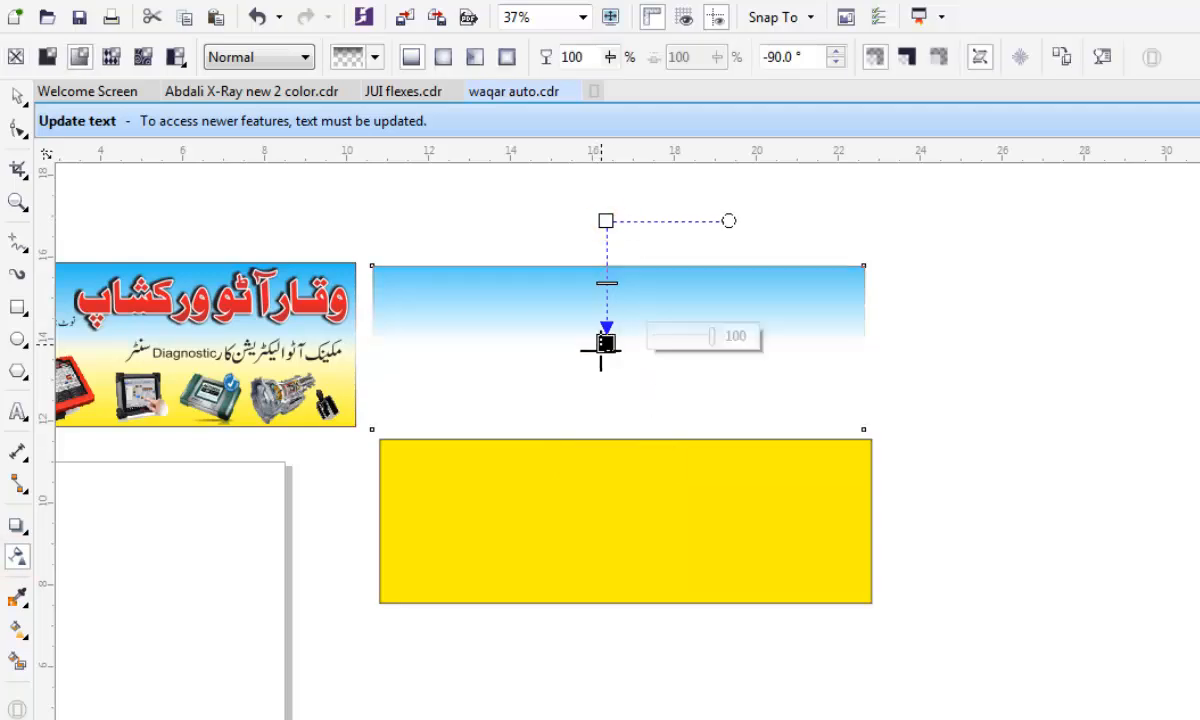
{"action": "left_click", "coordinate": [17, 95]}
Apply a vertical linear transparency to the yellow rectangle, starting just below its lower edge and fading out above mid-height.
{"action": "left_click", "coordinate": [655, 518]}
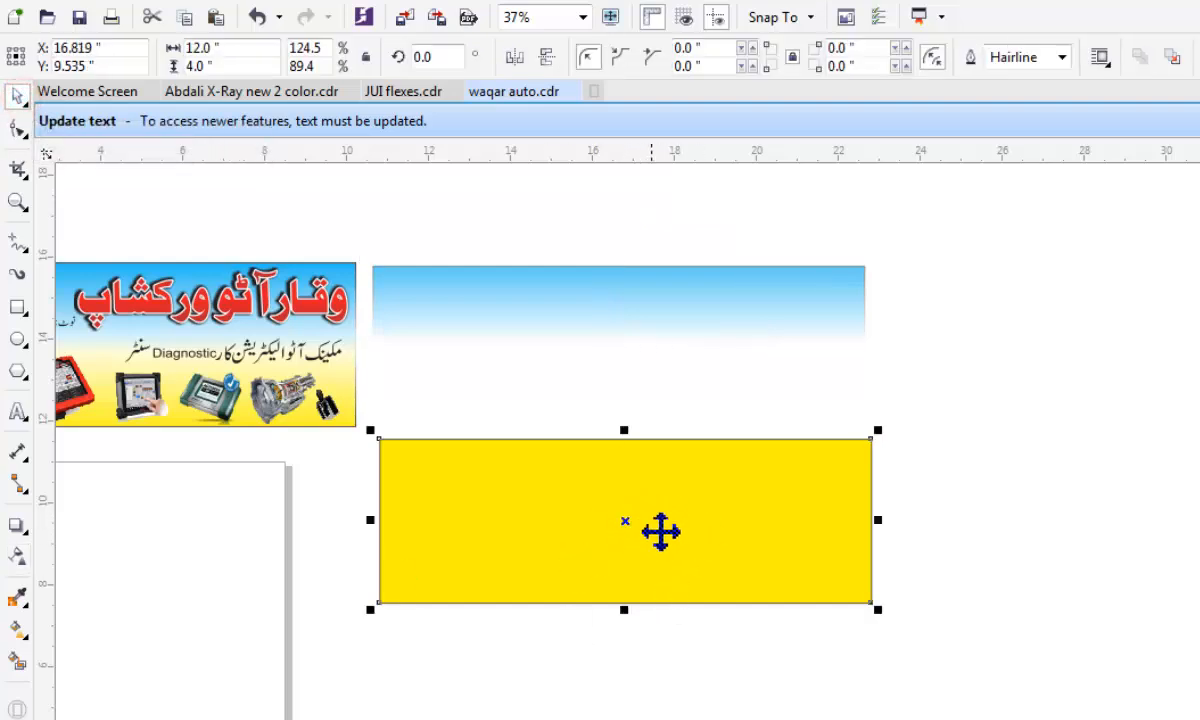
{"action": "left_click", "coordinate": [18, 556]}
{"action": "left_click_drag", "start_coordinate": [607, 677], "coordinate": [607, 509]}
{"action": "left_click_drag", "start_coordinate": [605, 676], "coordinate": [607, 636]}
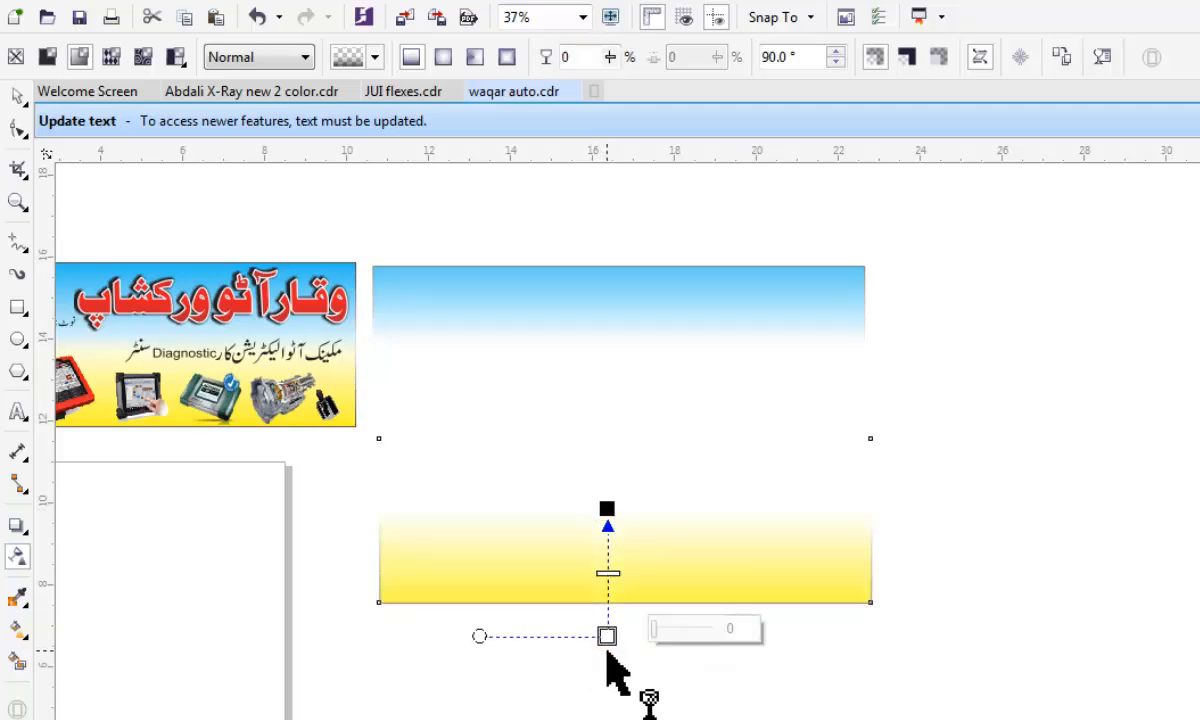
{"action": "left_click_drag", "start_coordinate": [607, 509], "coordinate": [607, 498]}
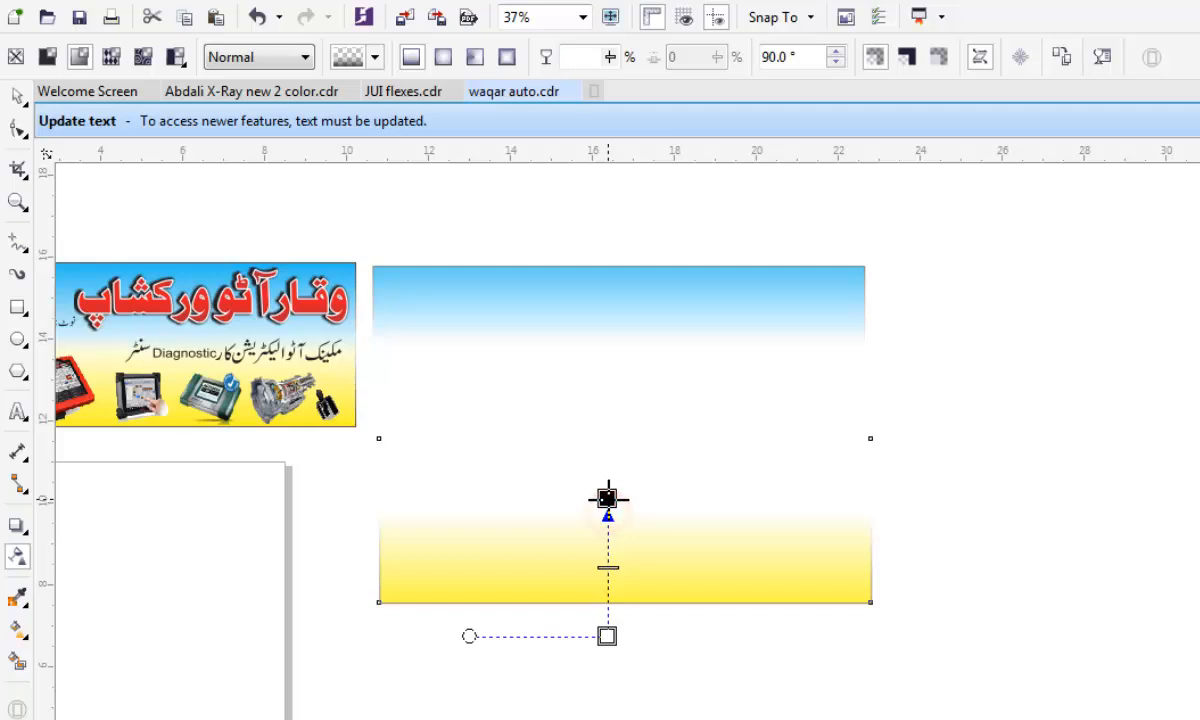
{"action": "left_click", "coordinate": [17, 96]}
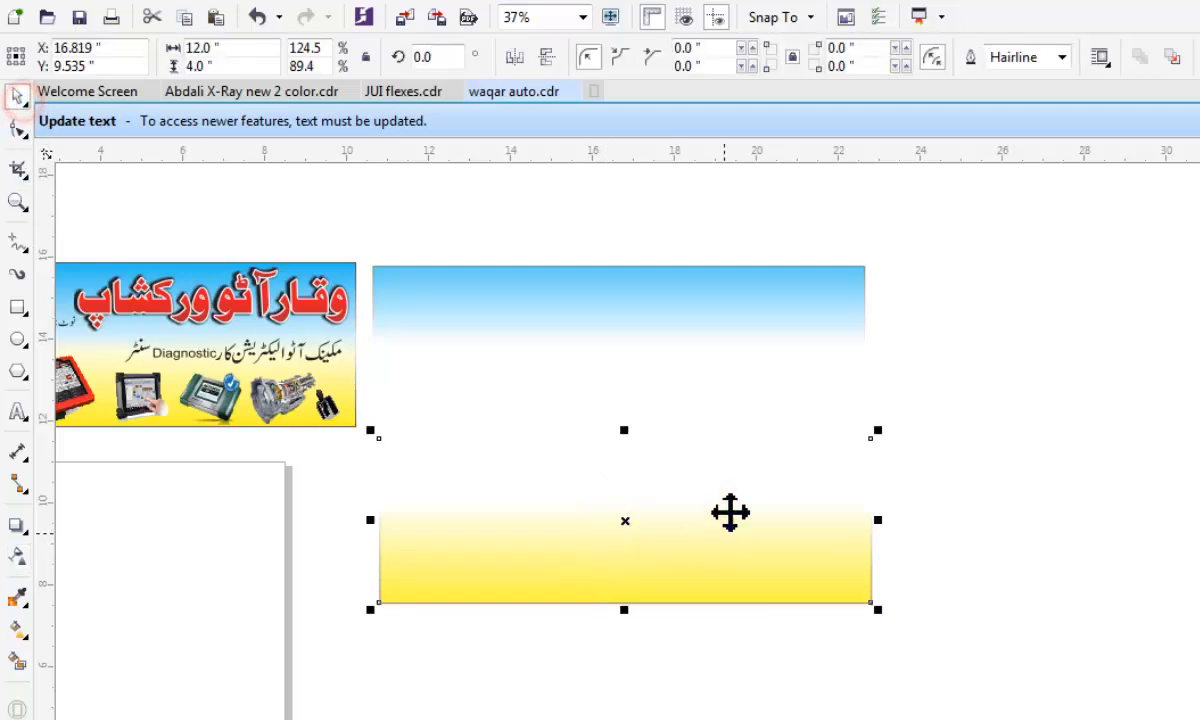
Align the faded blue and yellow rectangles on their horizontal and vertical centres, stacking them into one gradient background, and deselect them.
{"action": "left_click_drag", "start_coordinate": [935, 228], "coordinate": [401, 668]}
{"action": "key", "text": "e"}
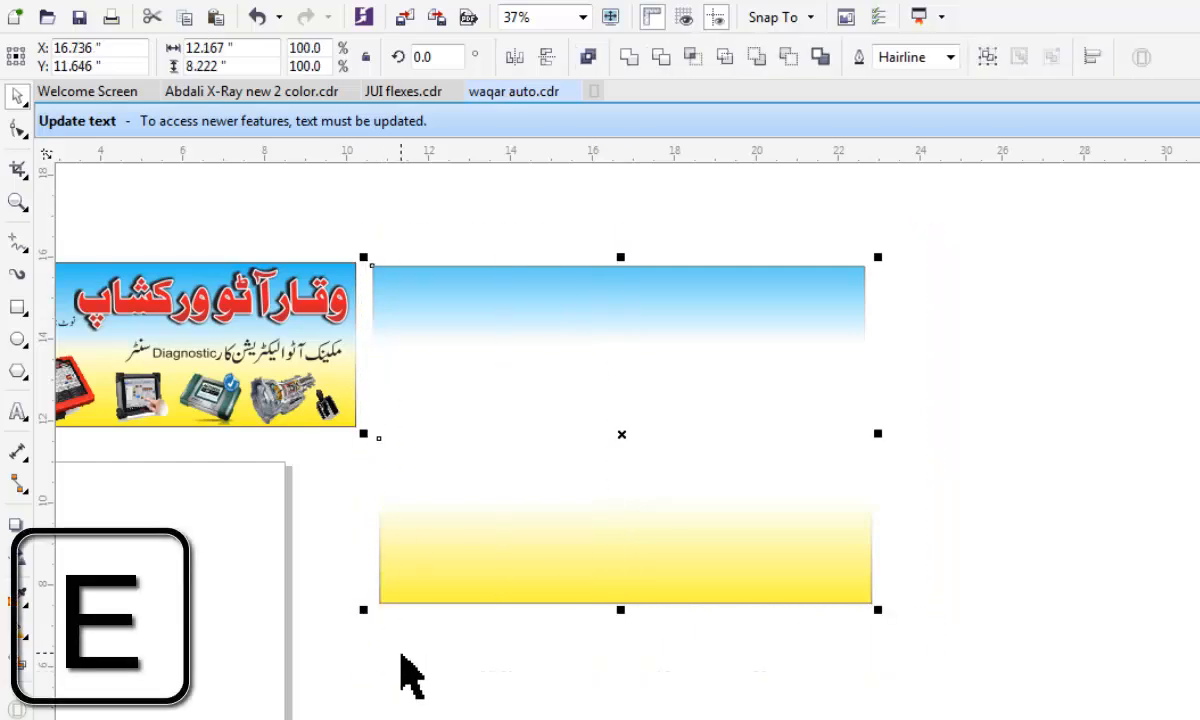
{"action": "key", "text": "c"}
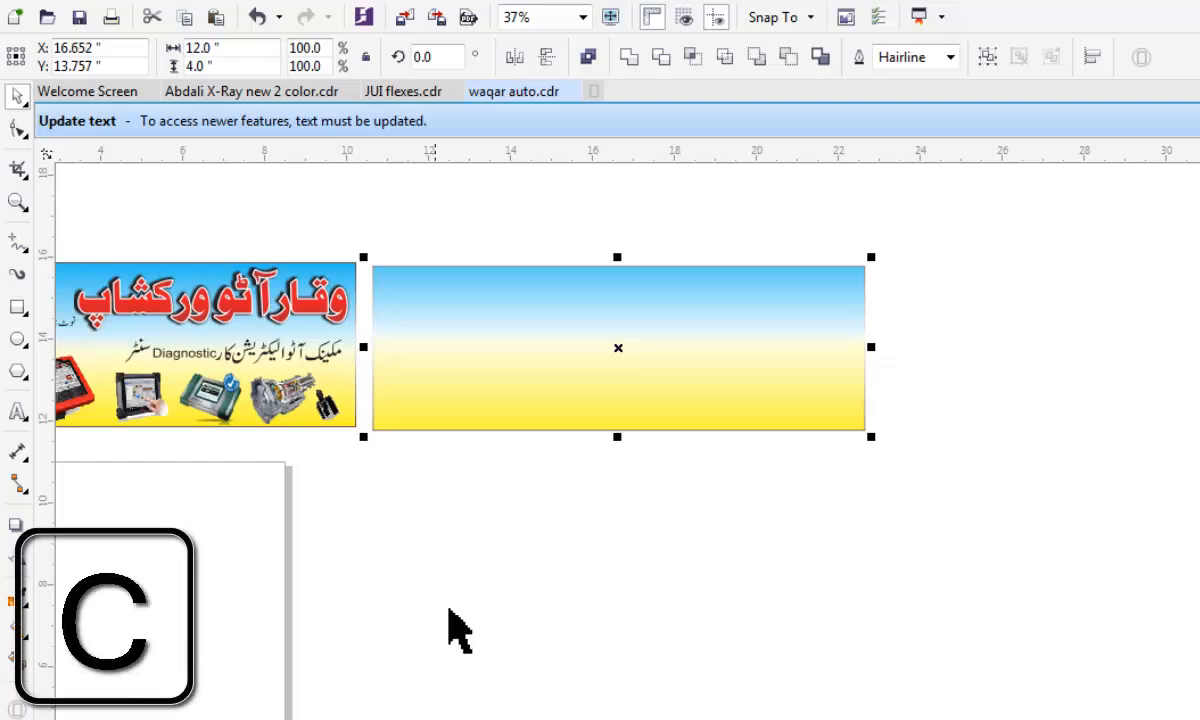
{"action": "scroll", "coordinate": [594, 317], "scroll_direction": "up", "scroll_amount": 1}
{"action": "scroll", "coordinate": [594, 317], "scroll_direction": "up", "scroll_amount": 1}
{"action": "scroll", "coordinate": [800, 402], "scroll_direction": "down", "scroll_amount": 1}
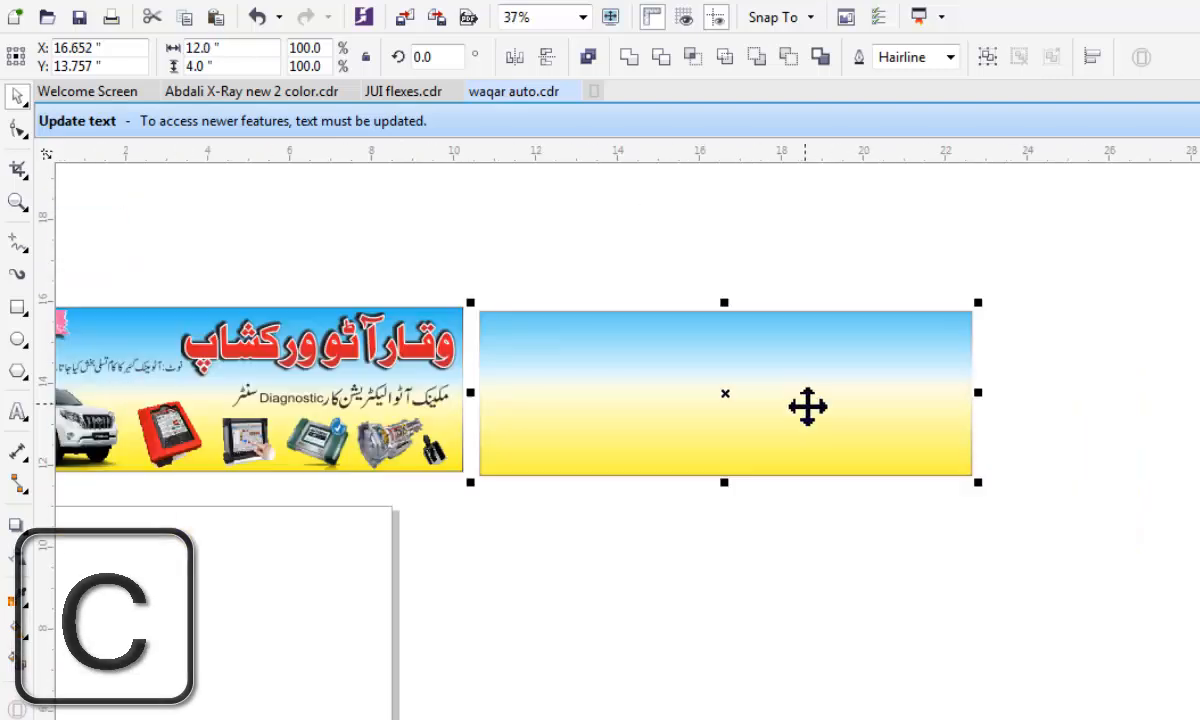
{"action": "scroll", "coordinate": [805, 403], "scroll_direction": "down", "scroll_amount": 1}
{"action": "scroll", "coordinate": [722, 400], "scroll_direction": "up", "scroll_amount": 1}
{"action": "left_click", "coordinate": [540, 577]}
Select the finished banner's text and pictures without their background and centre them on the new blue-yellow gradient background.
{"action": "scroll", "coordinate": [710, 455], "scroll_direction": "down", "scroll_amount": 1}
{"action": "scroll", "coordinate": [558, 485], "scroll_direction": "up", "scroll_amount": 1}
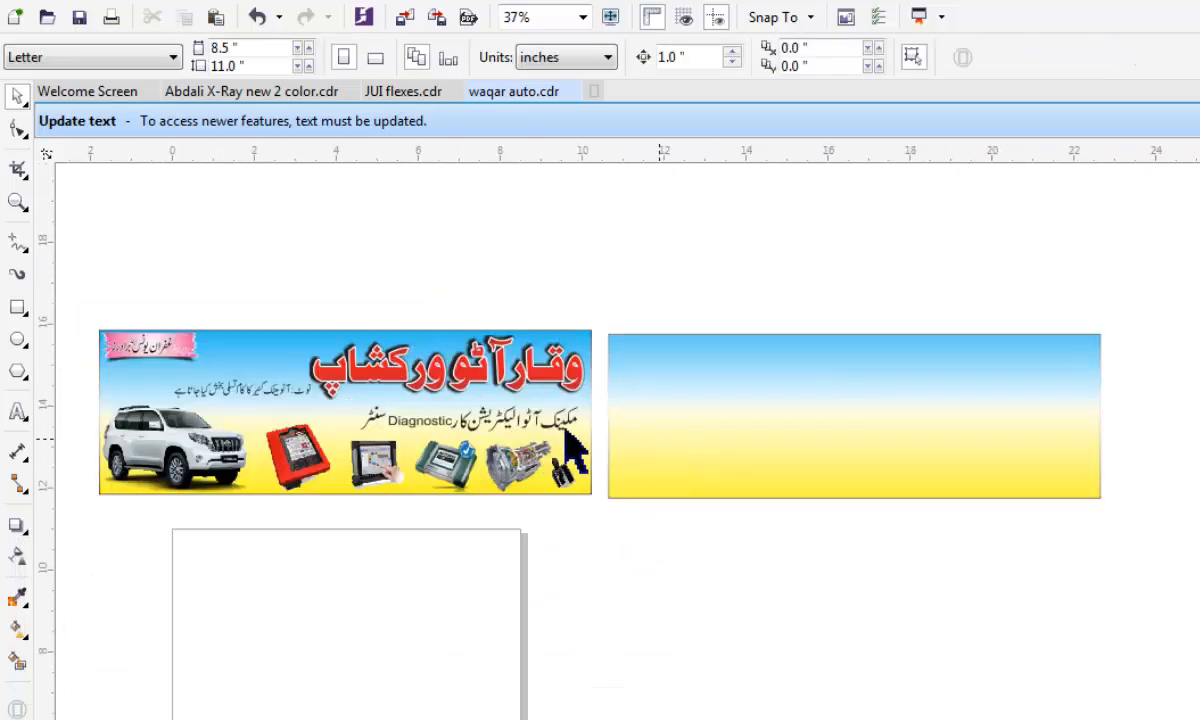
{"action": "left_click_drag", "start_coordinate": [103, 226], "coordinate": [697, 513]}
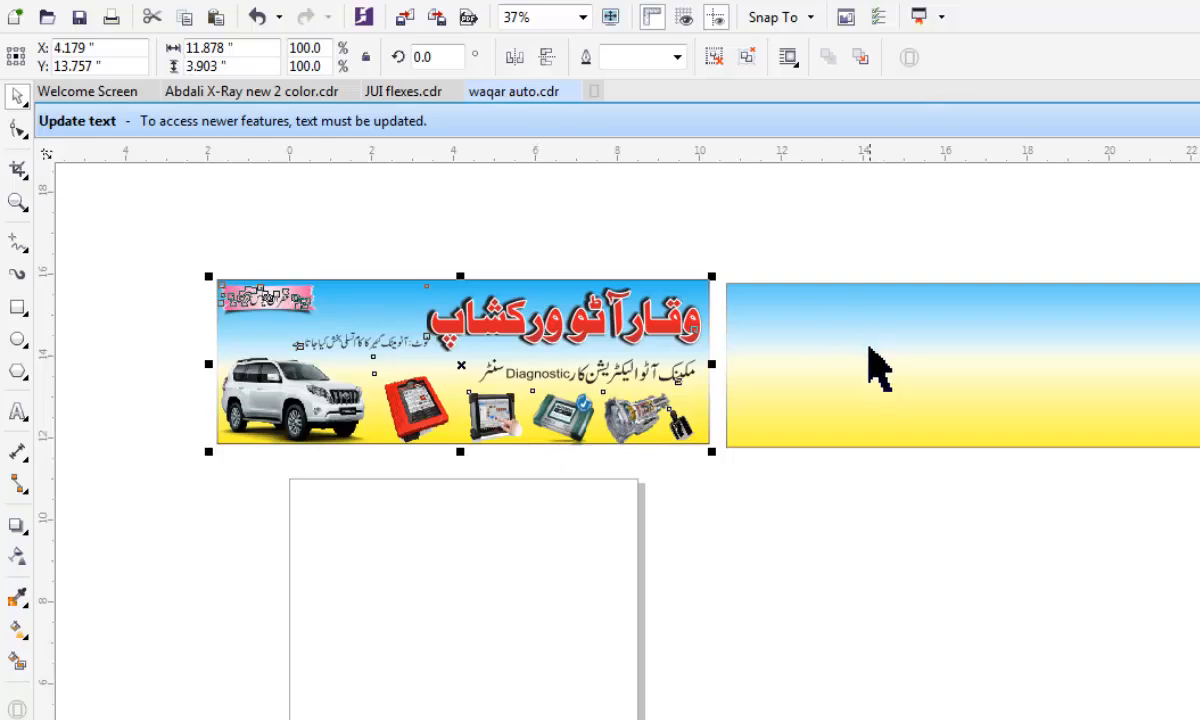
{"action": "key", "text": "shift"}
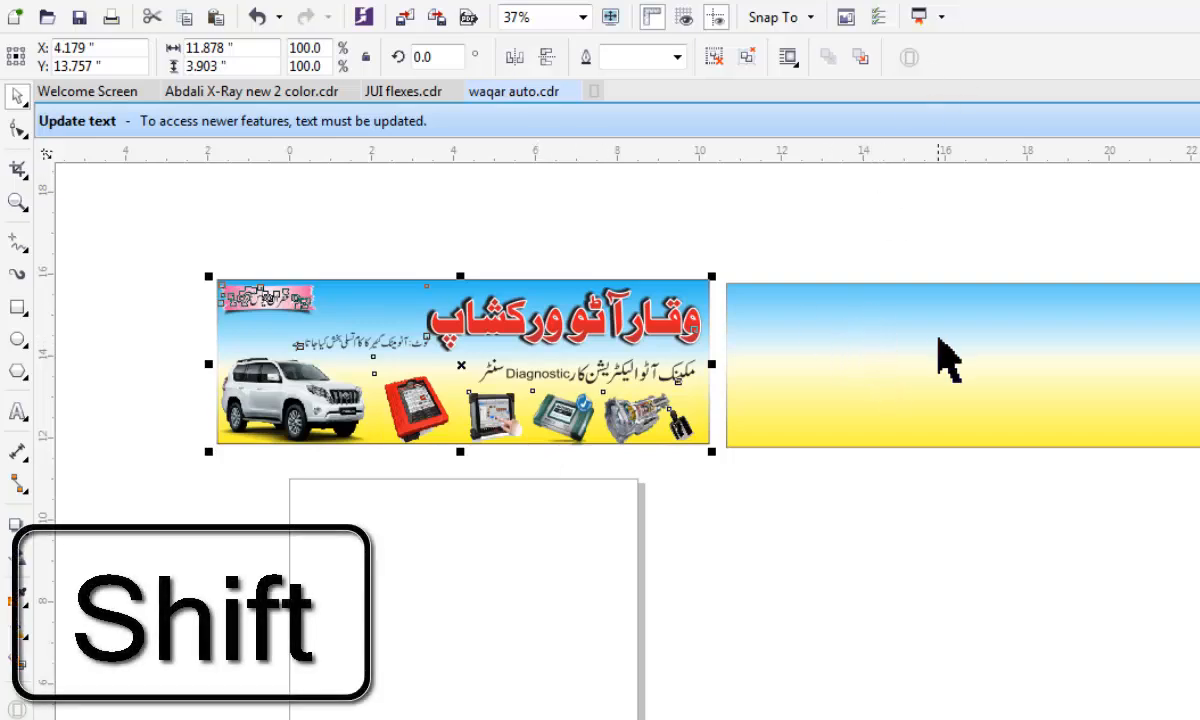
{"action": "left_click", "coordinate": [990, 320], "text": "shift"}
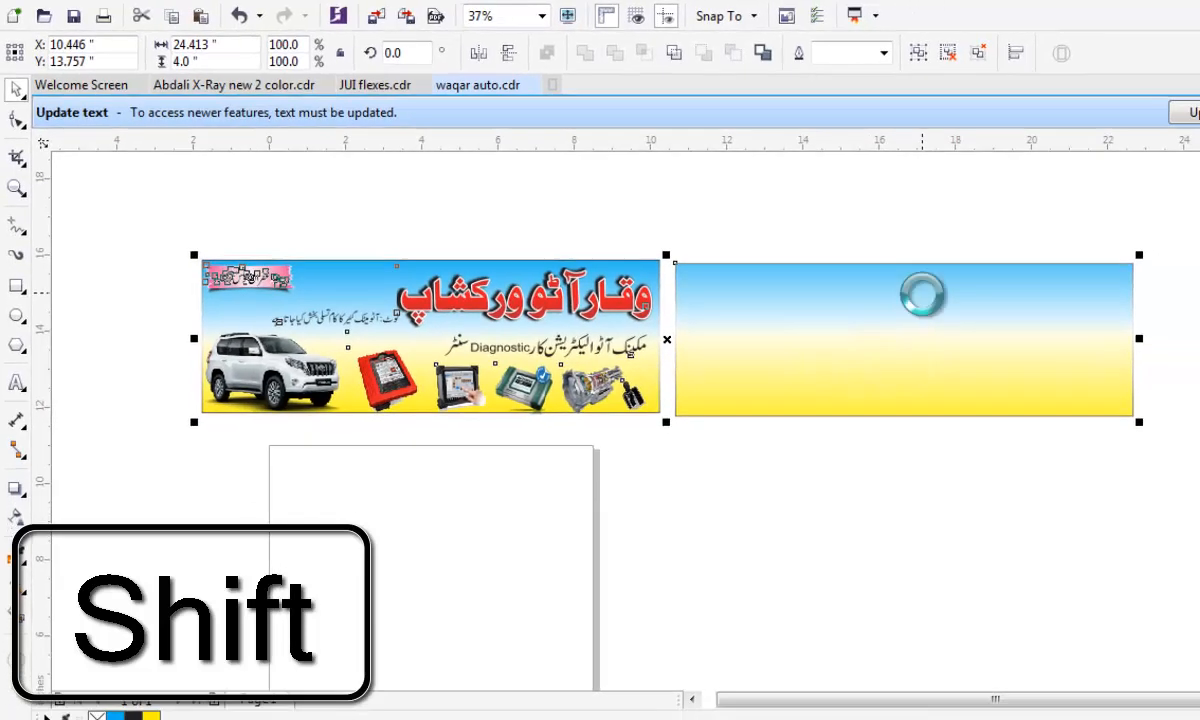
{"action": "key", "text": "c"}
{"action": "scroll", "coordinate": [1154, 336], "scroll_direction": "up", "scroll_amount": 1}
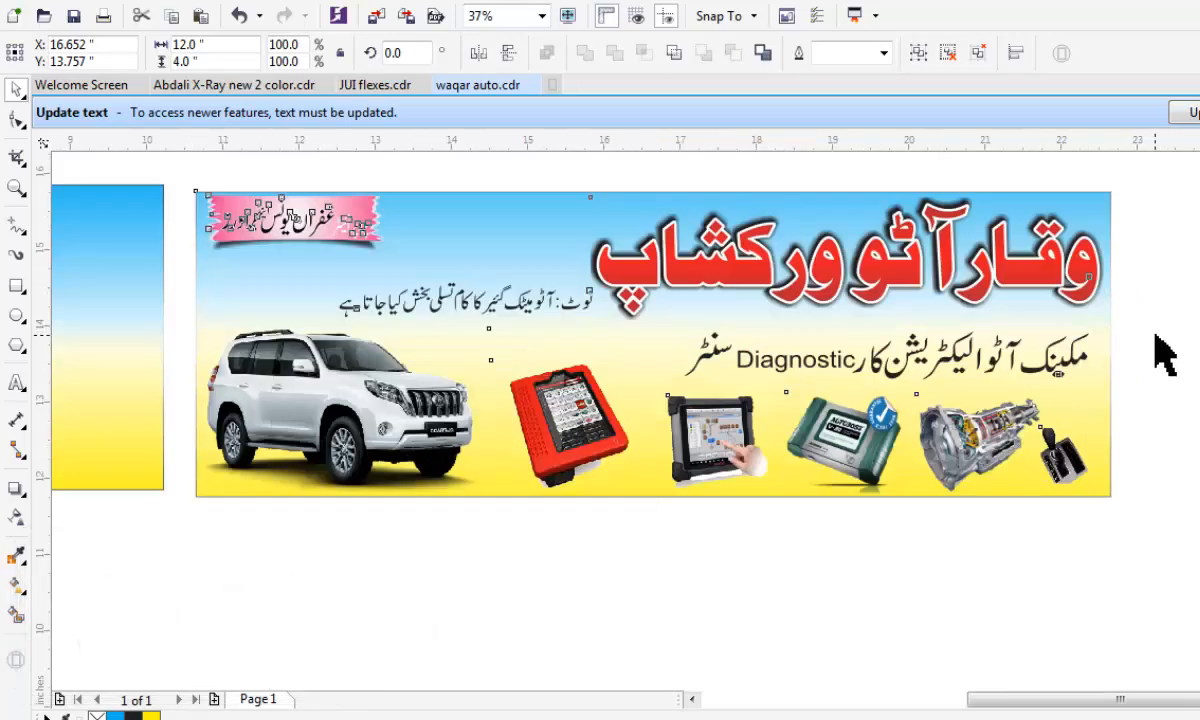
{"action": "scroll", "coordinate": [683, 193], "scroll_direction": "up", "scroll_amount": 1}
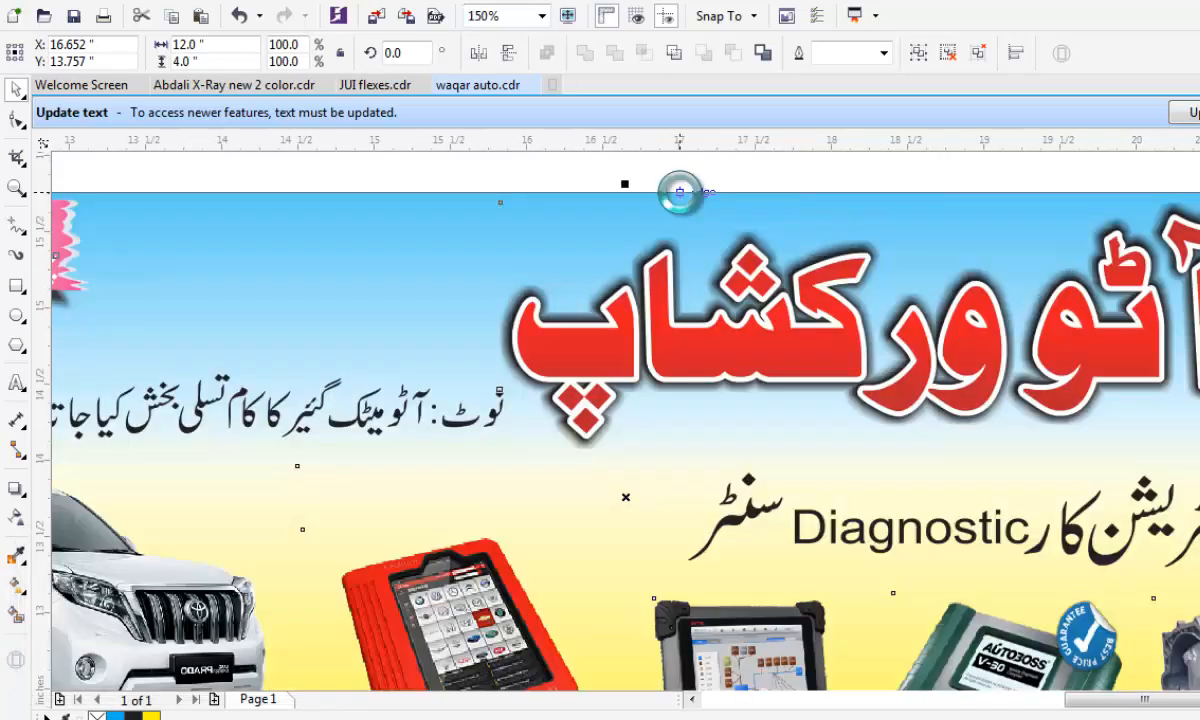
{"action": "scroll", "coordinate": [683, 193], "scroll_direction": "down", "scroll_amount": 1}
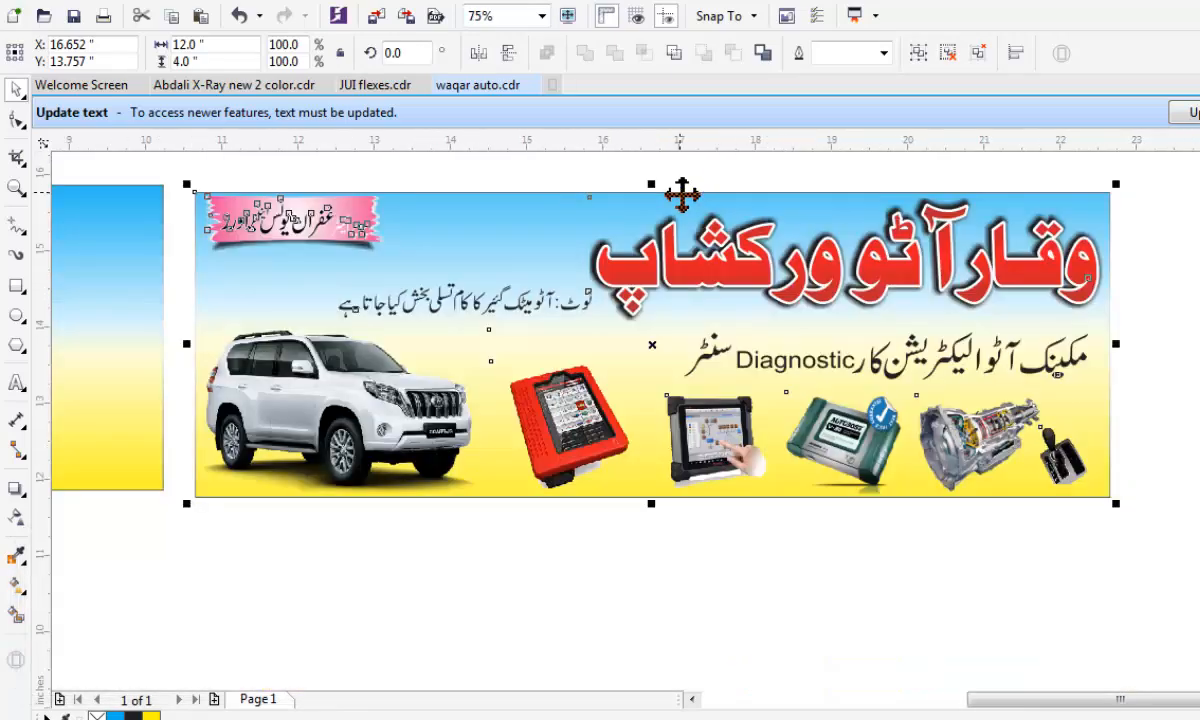
{"action": "left_click", "coordinate": [16, 187]}
{"action": "left_click_drag", "start_coordinate": [169, 177], "coordinate": [1115, 503]}
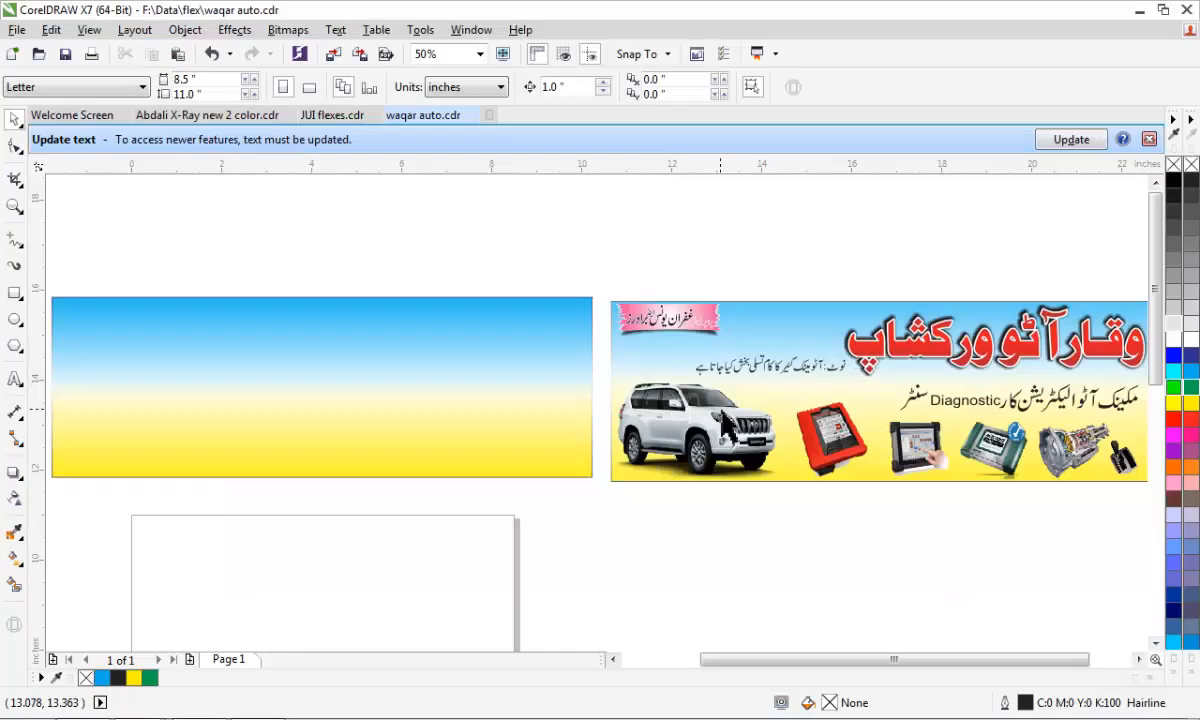
Draw an ellipse about 2.4 by 2.25 inches on the empty blue-yellow gradient background.
{"action": "scroll", "coordinate": [690, 405], "scroll_direction": "down", "scroll_amount": 1}
{"action": "scroll", "coordinate": [590, 415], "scroll_direction": "up", "scroll_amount": 1}
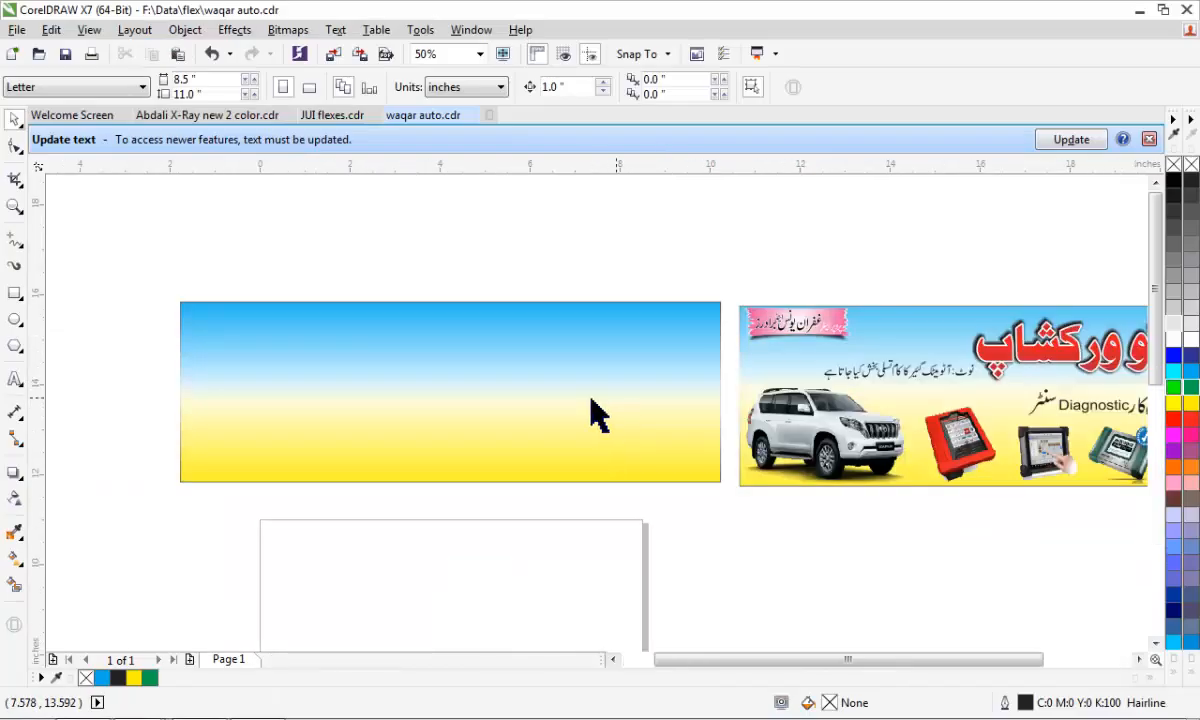
{"action": "left_click", "coordinate": [15, 318]}
{"action": "scroll", "coordinate": [525, 375], "scroll_direction": "up", "scroll_amount": 1}
{"action": "left_click_drag", "start_coordinate": [527, 307], "coordinate": [746, 510]}
{"action": "left_click", "coordinate": [14, 120]}
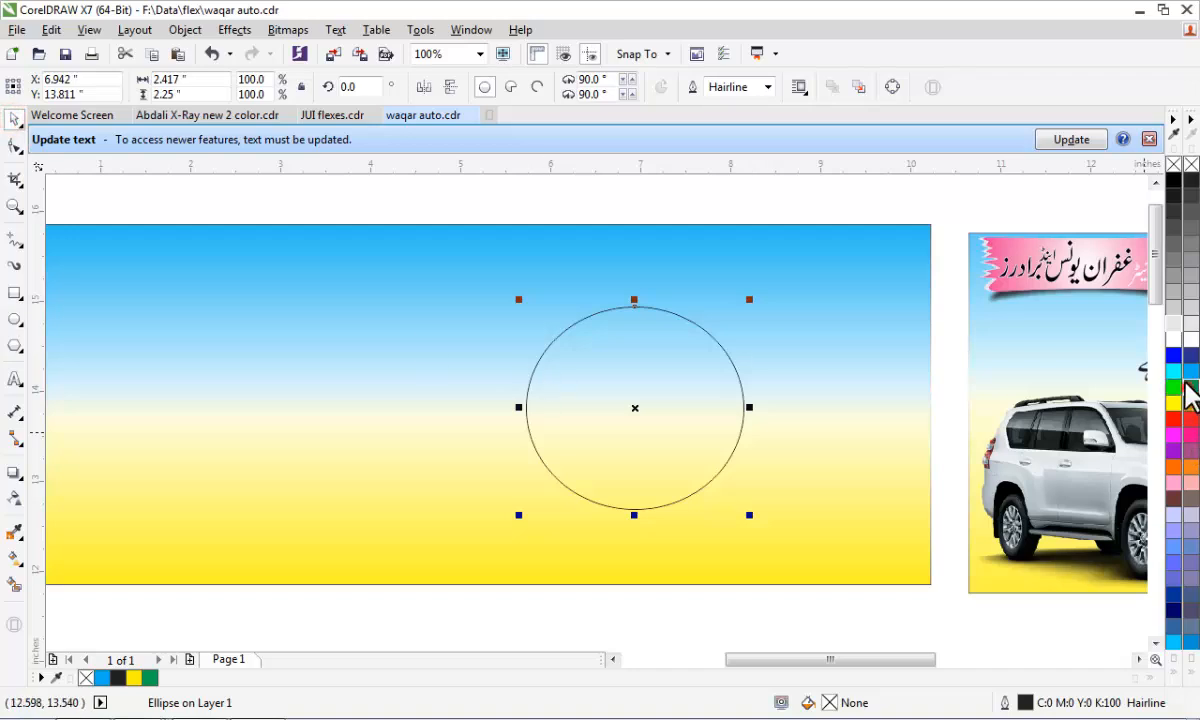
Fill the ellipse with green and apply a horizontal linear transparency running from near its centre to its right edge.
{"action": "left_click", "coordinate": [1188, 386]}
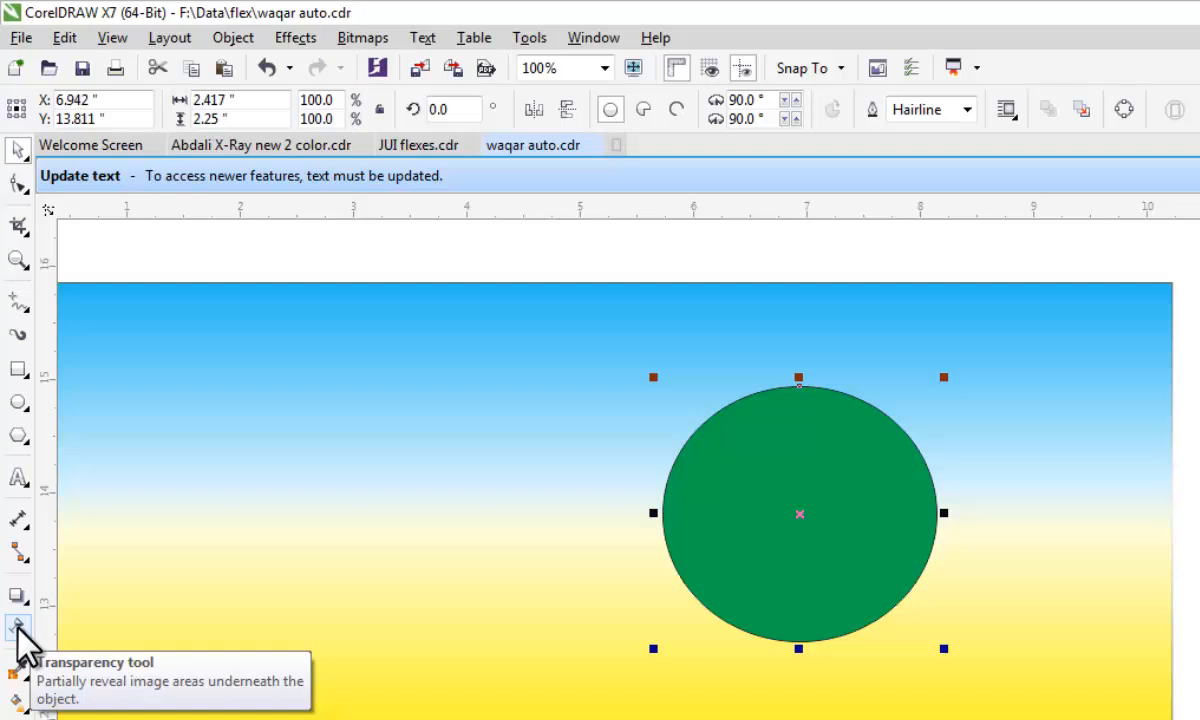
{"action": "left_click", "coordinate": [18, 628]}
{"action": "left_click_drag", "start_coordinate": [764, 503], "coordinate": [946, 525]}
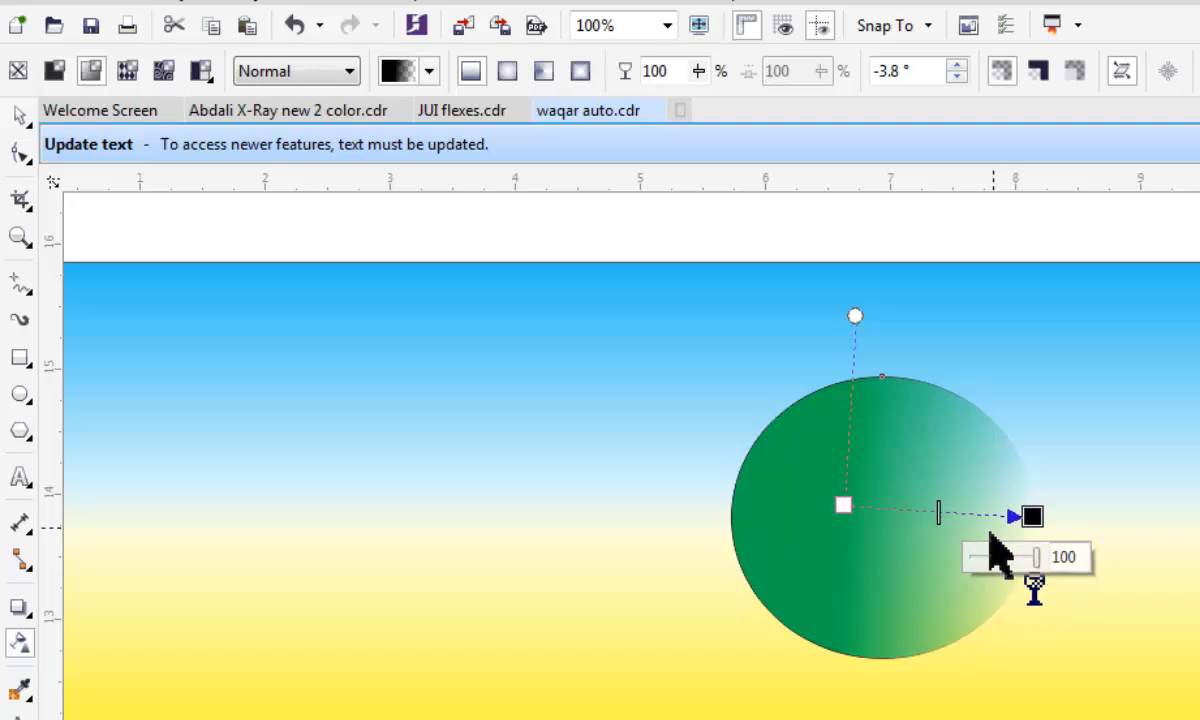
{"action": "scroll", "coordinate": [990, 538], "scroll_direction": "up", "scroll_amount": 1}
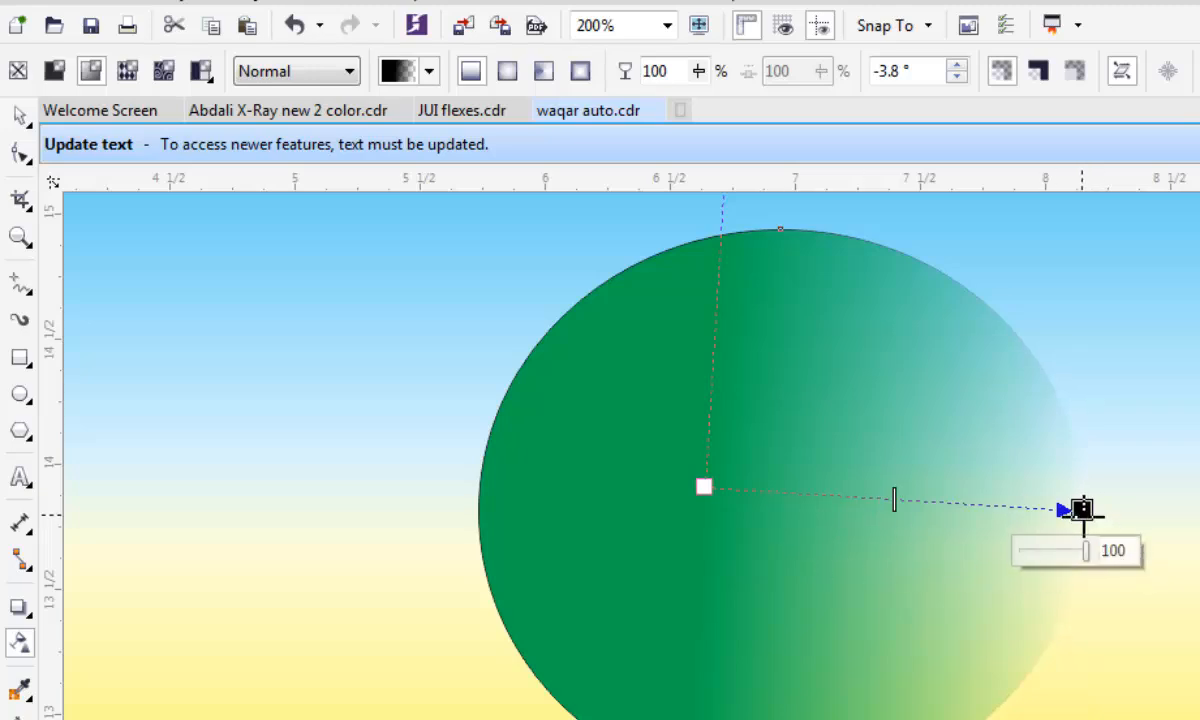
{"action": "left_click_drag", "start_coordinate": [1082, 509], "coordinate": [1084, 504]}
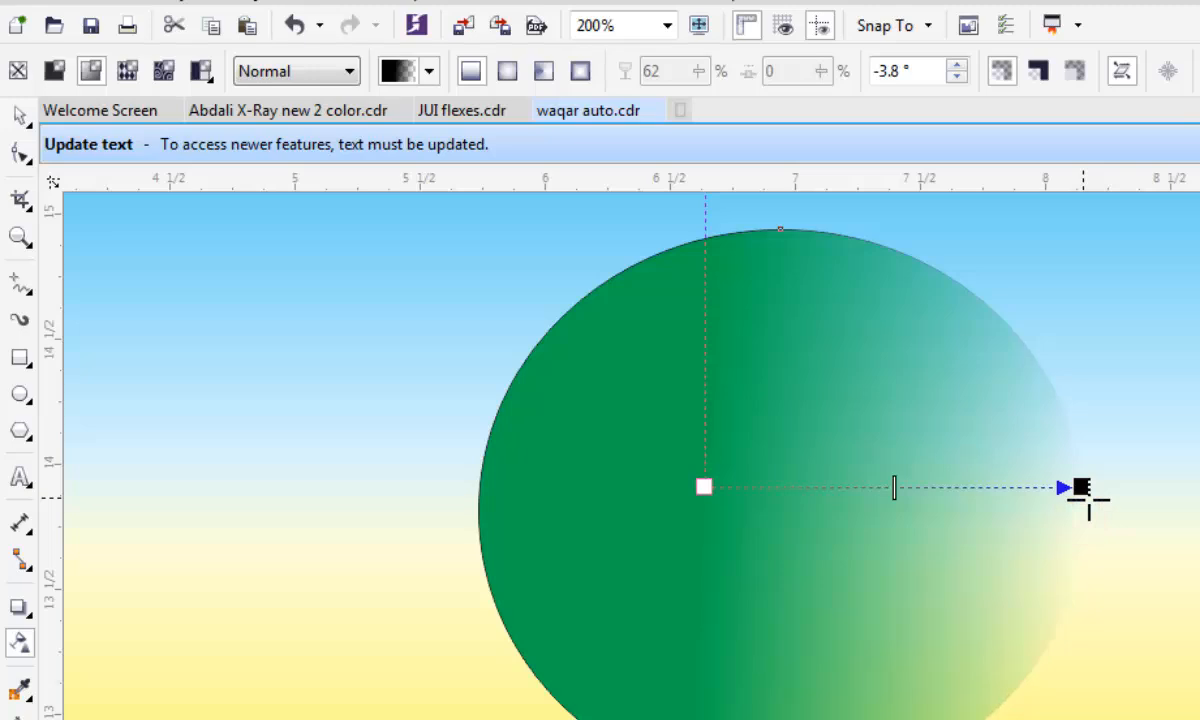
{"action": "mouse_move", "coordinate": [1089, 500]}
{"action": "left_mouse_down"}
{"action": "mouse_move", "coordinate": [1053, 504]}
{"action": "mouse_move", "coordinate": [1045, 544]}
{"action": "mouse_move", "coordinate": [1073, 510]}
{"action": "left_mouse_up"}
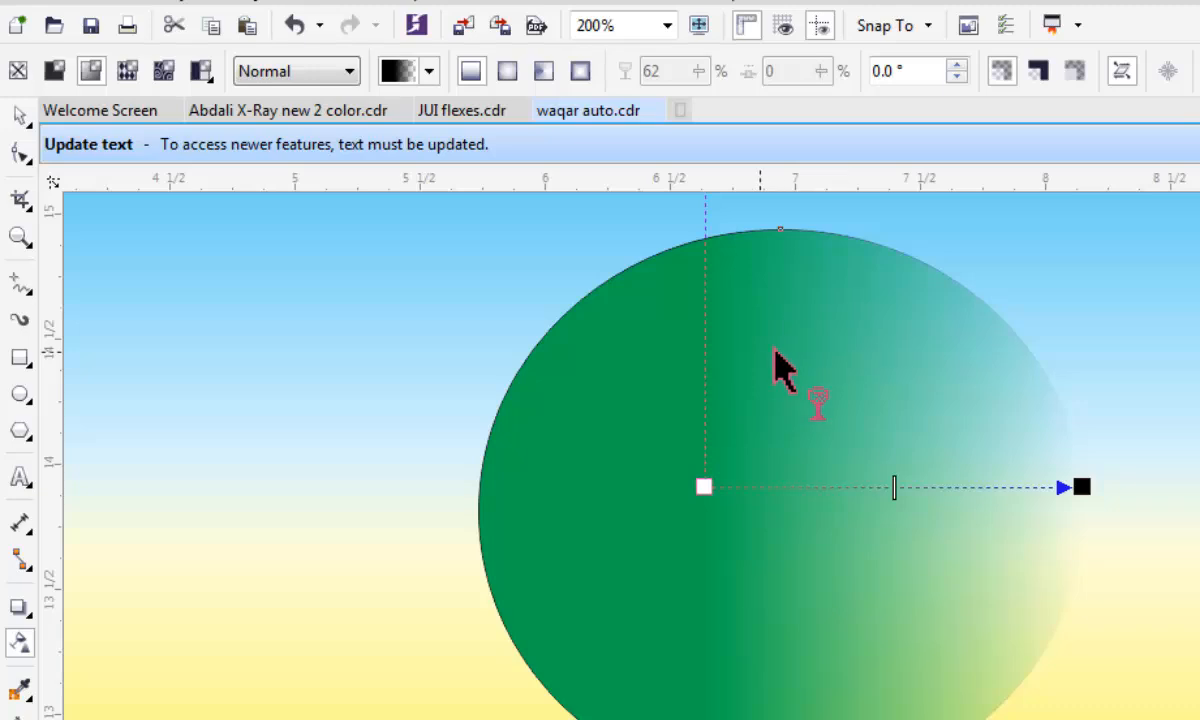
Change the ellipse's transparency to elliptical fountain, centre it on the shape and adjust the midpoint of the fade towards the rim.
{"action": "left_click", "coordinate": [507, 70]}
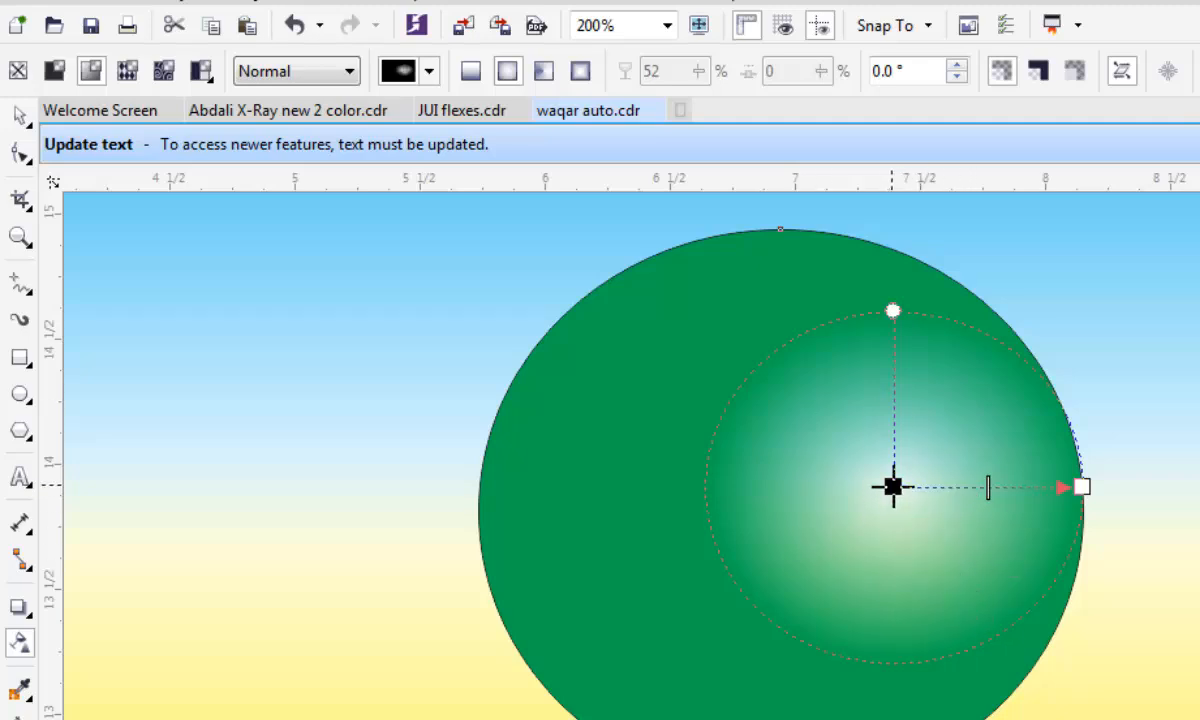
{"action": "left_click_drag", "start_coordinate": [892, 487], "coordinate": [779, 509]}
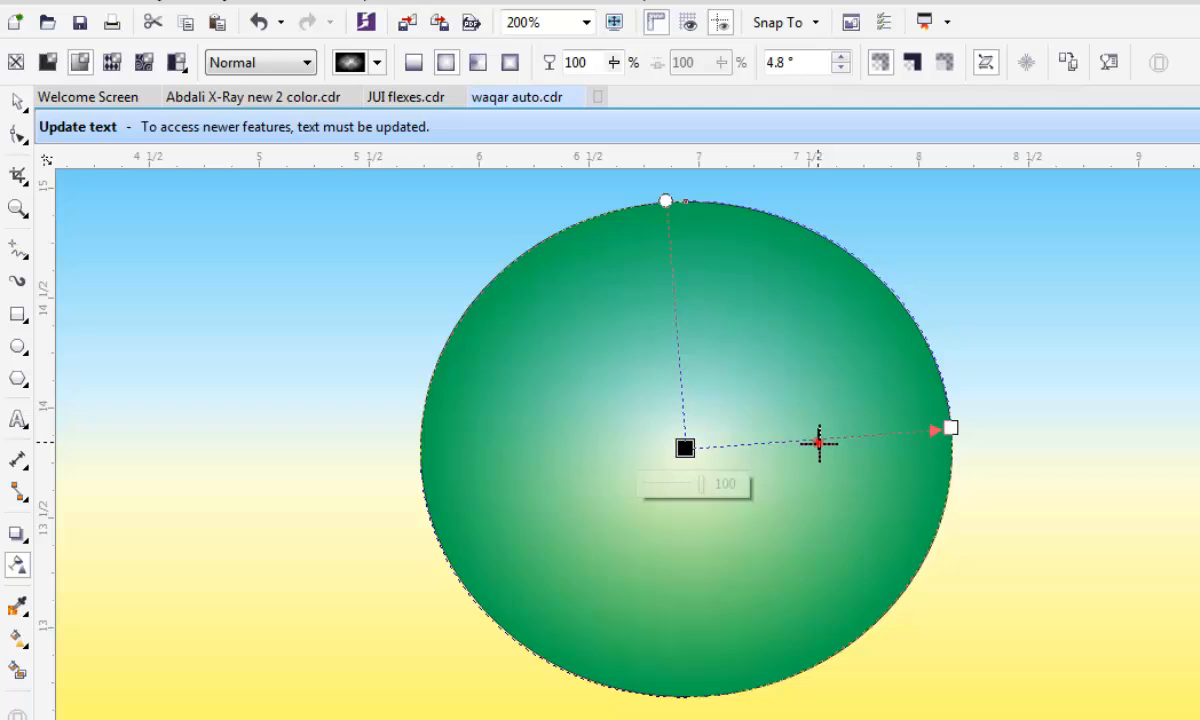
{"action": "left_click", "coordinate": [819, 443]}
{"action": "left_click_drag", "start_coordinate": [868, 443], "coordinate": [893, 434]}
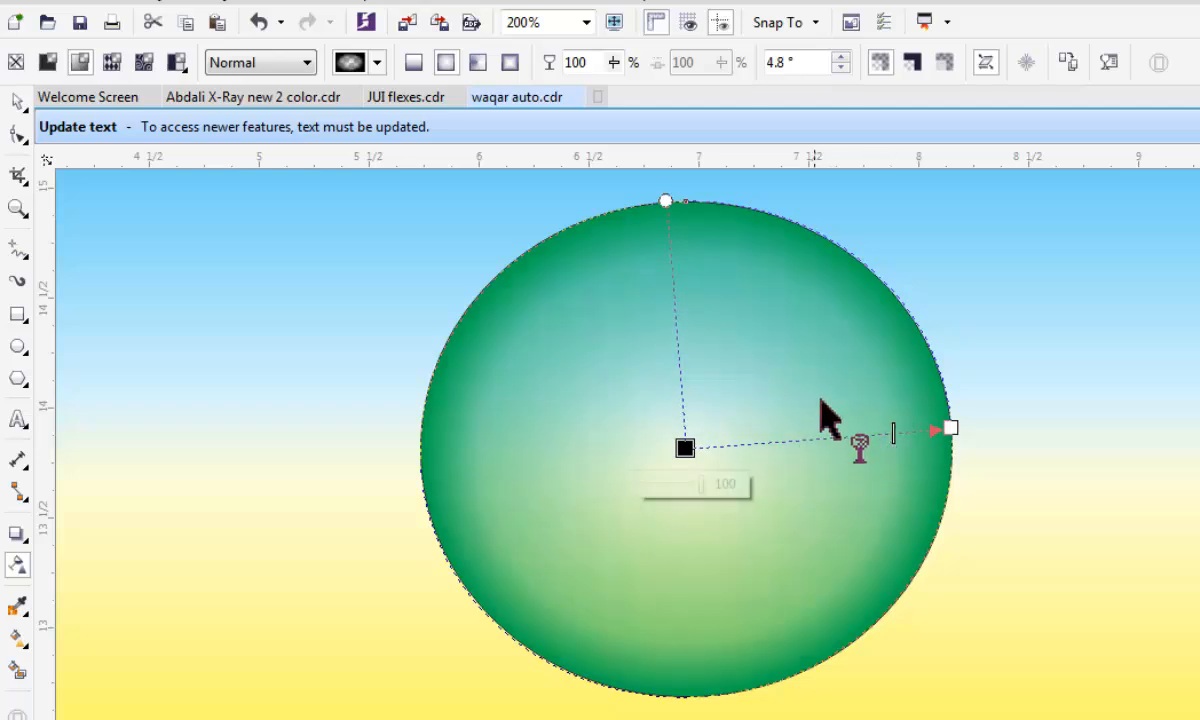
{"action": "left_click_drag", "start_coordinate": [891, 429], "coordinate": [853, 433]}
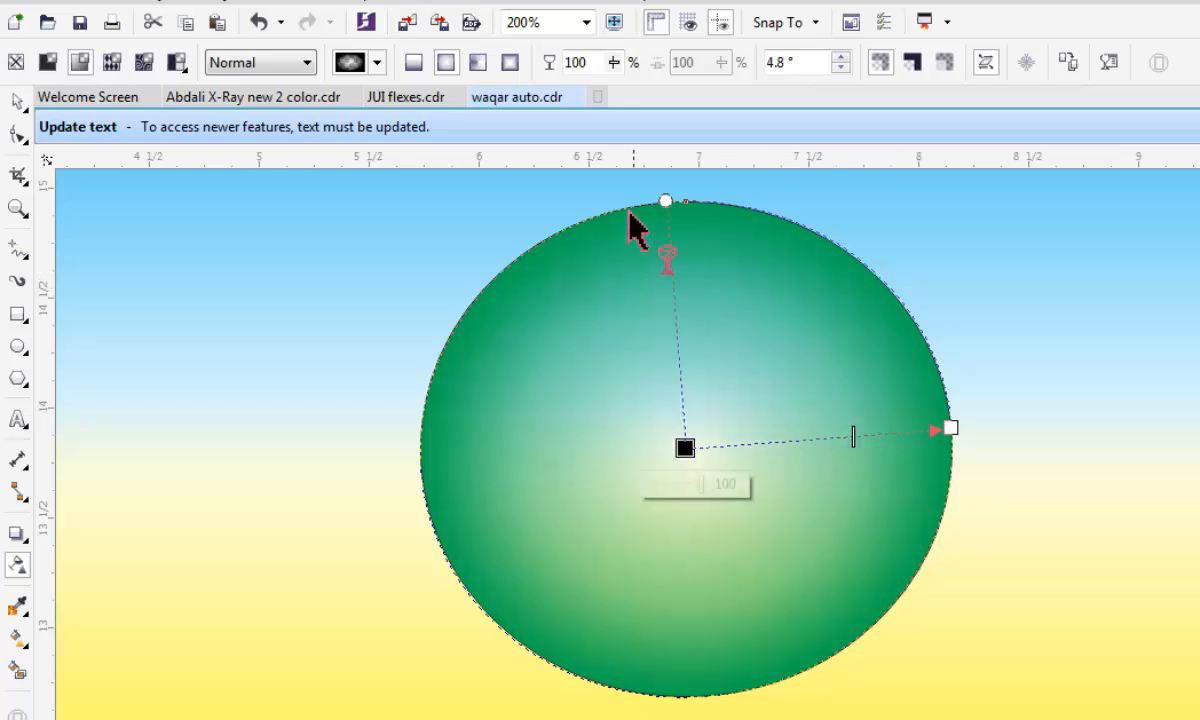
Try the conical transparency on the green ellipse, replace it with the rectangular fountain type and finish editing the transparency.
{"action": "left_click", "coordinate": [476, 64]}
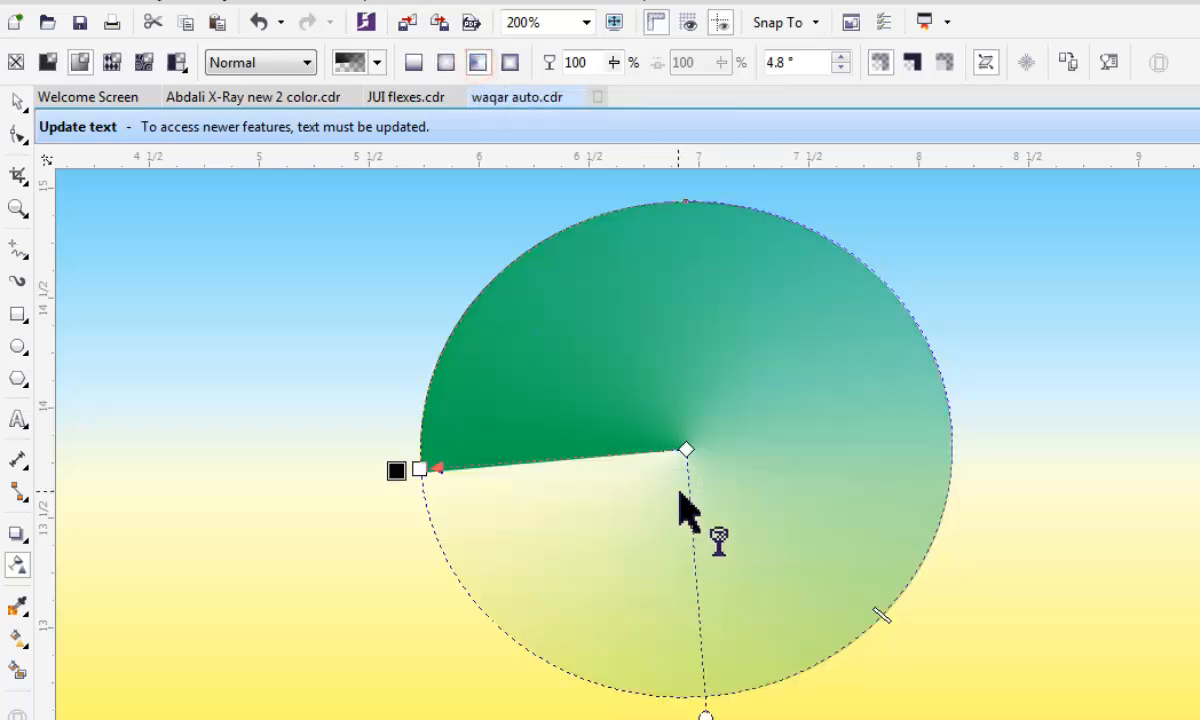
{"action": "left_click", "coordinate": [510, 64]}
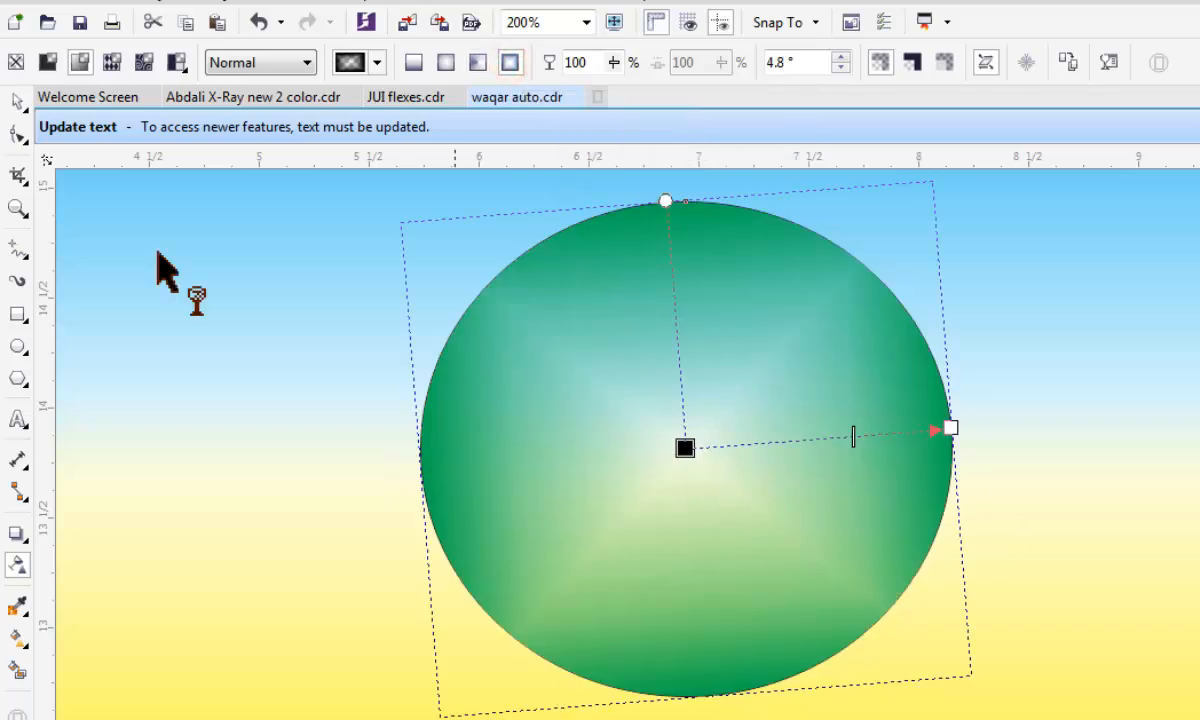
{"action": "left_click", "coordinate": [17, 101]}
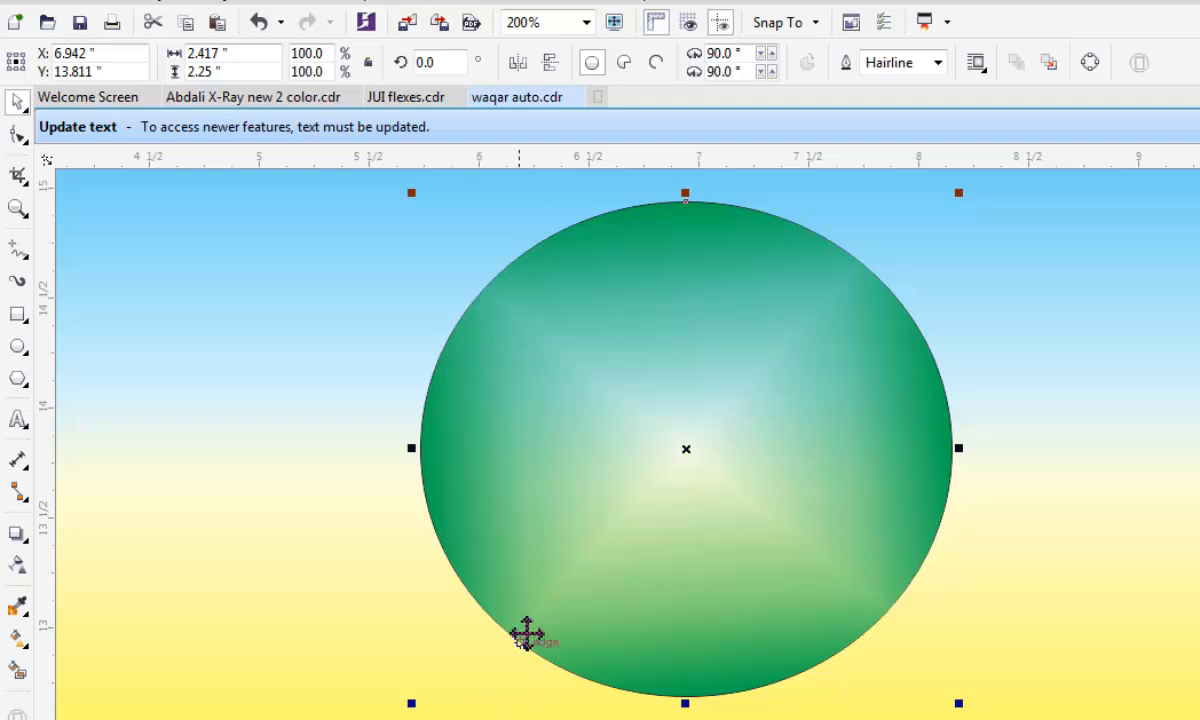
{"action": "scroll", "coordinate": [637, 546], "scroll_direction": "down", "scroll_amount": 1}
{"action": "scroll", "coordinate": [683, 463], "scroll_direction": "down", "scroll_amount": 1}
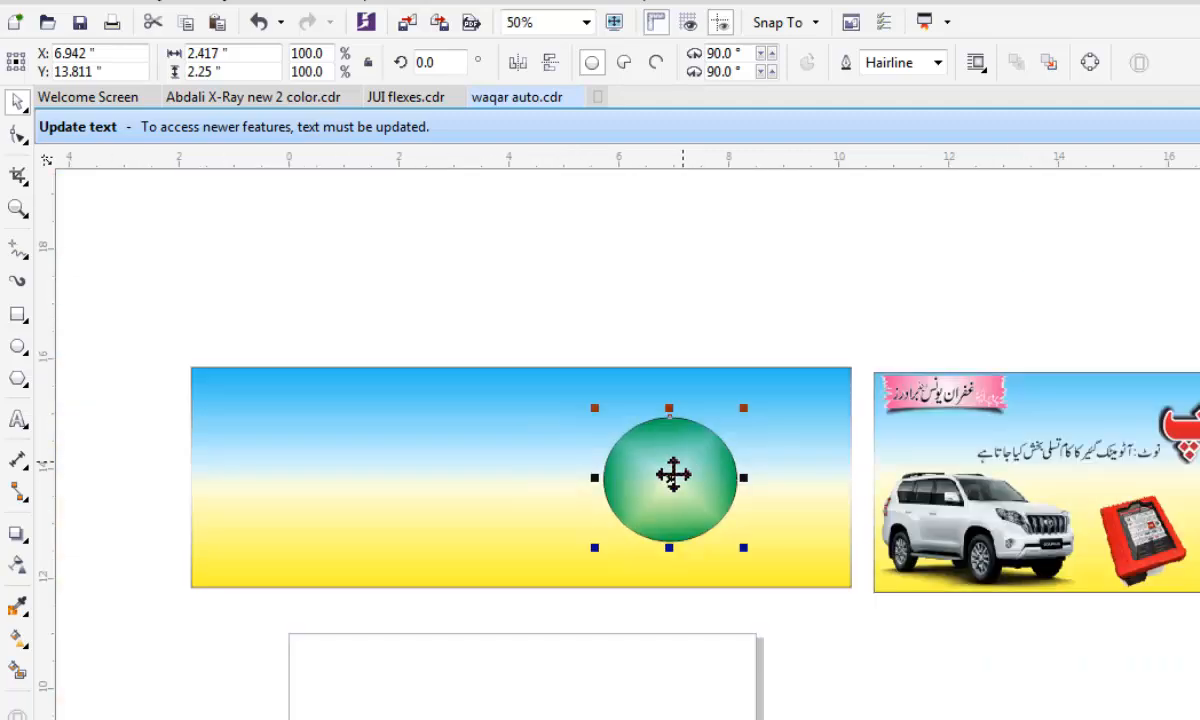
{"action": "scroll", "coordinate": [652, 505], "scroll_direction": "up", "scroll_amount": 1}
{"action": "scroll", "coordinate": [658, 508], "scroll_direction": "down", "scroll_amount": 1}
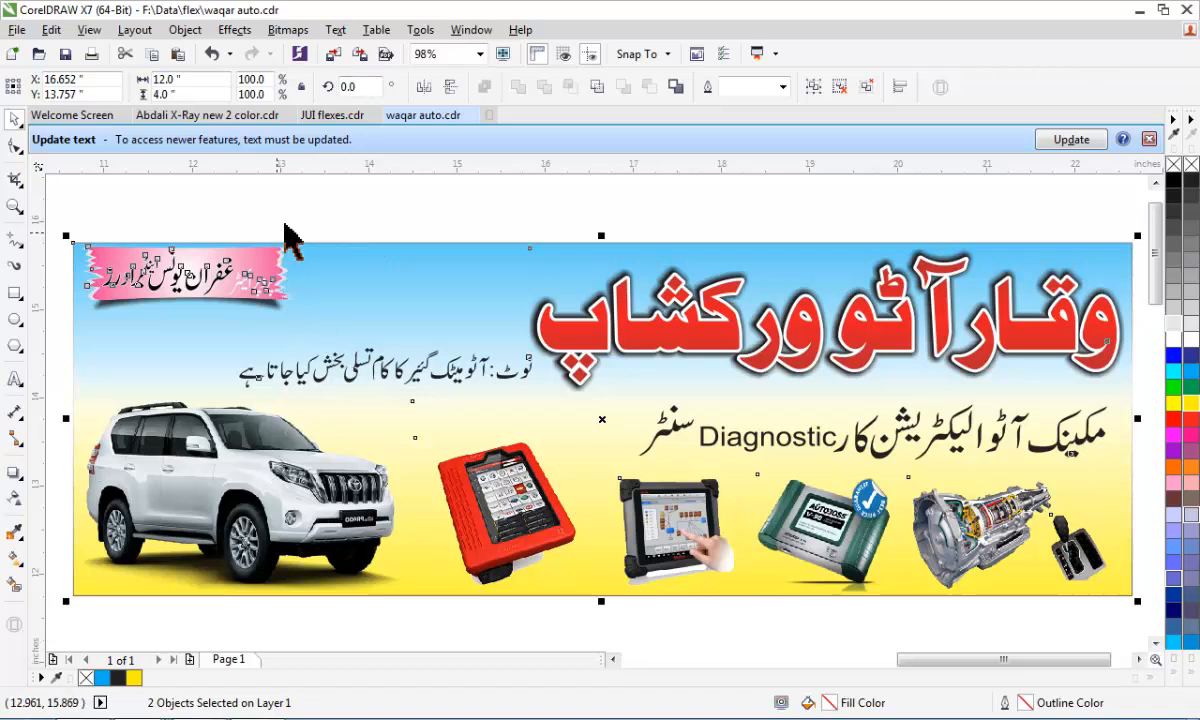
Switch to the JUI flexes.cdr document, select the large photo of the man in the green vest and examine its lower edge.
{"action": "left_click", "coordinate": [320, 116]}
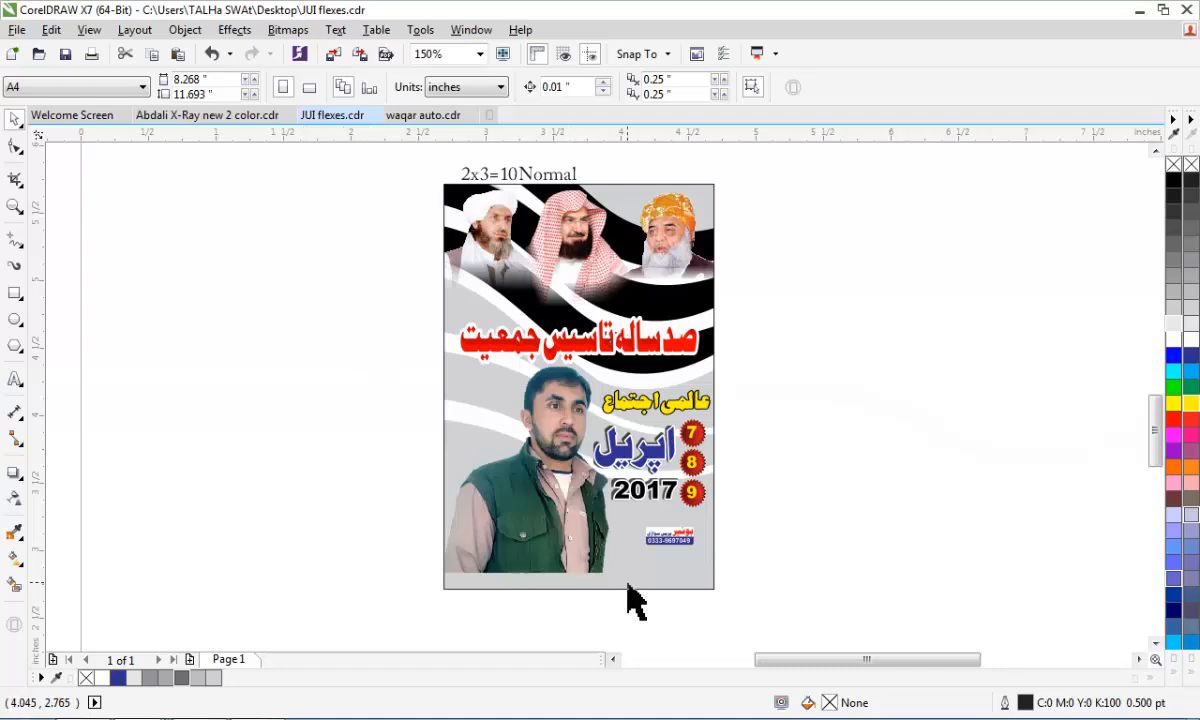
{"action": "scroll", "coordinate": [627, 600], "scroll_direction": "up", "scroll_amount": 2}
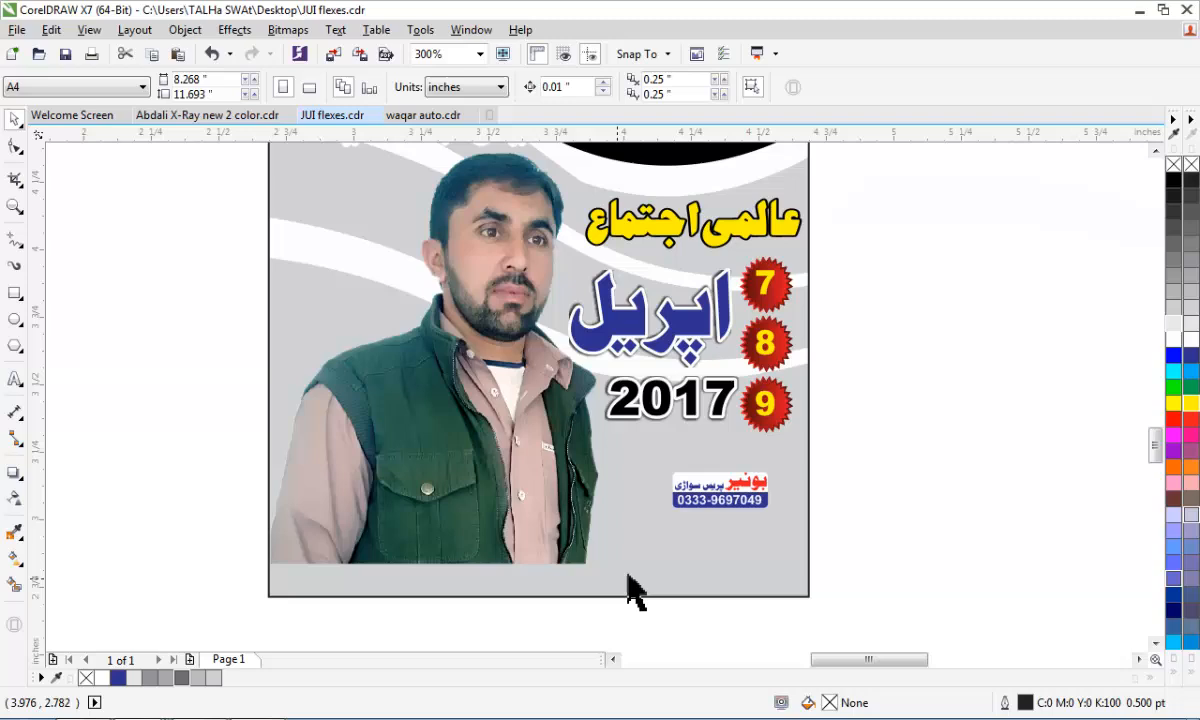
{"action": "left_click", "coordinate": [503, 408]}
{"action": "scroll", "coordinate": [501, 390], "scroll_direction": "down", "scroll_amount": 2}
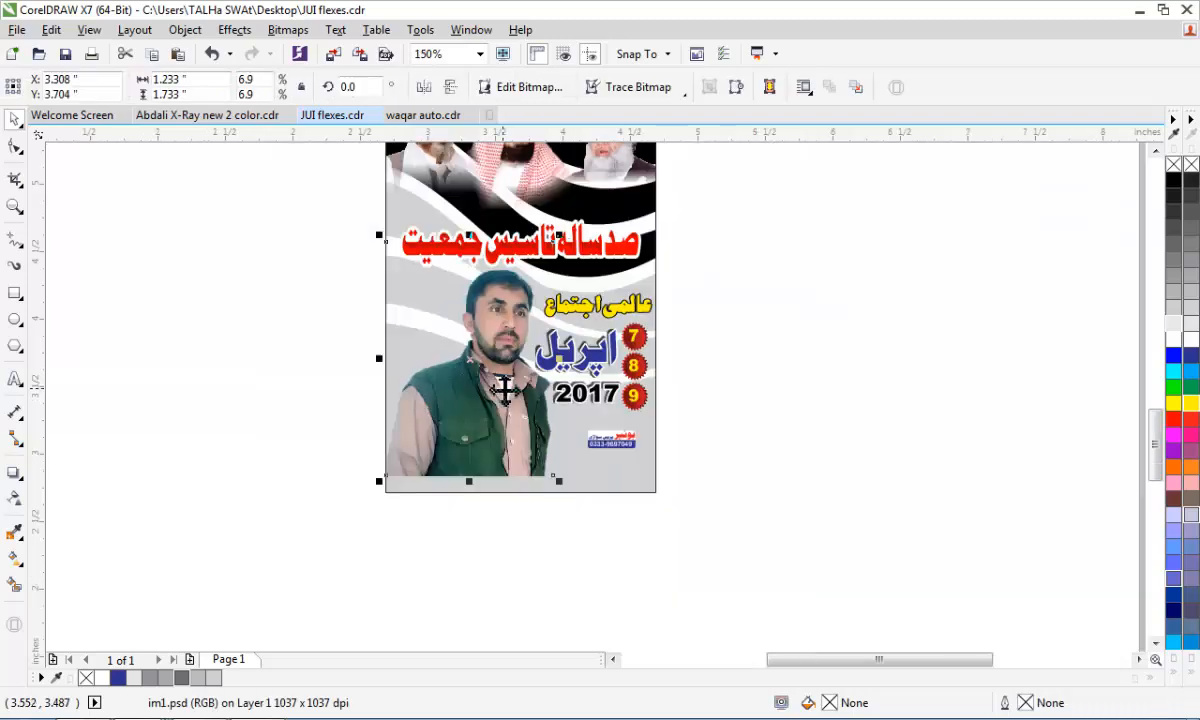
{"action": "scroll", "coordinate": [495, 433], "scroll_direction": "up", "scroll_amount": 2}
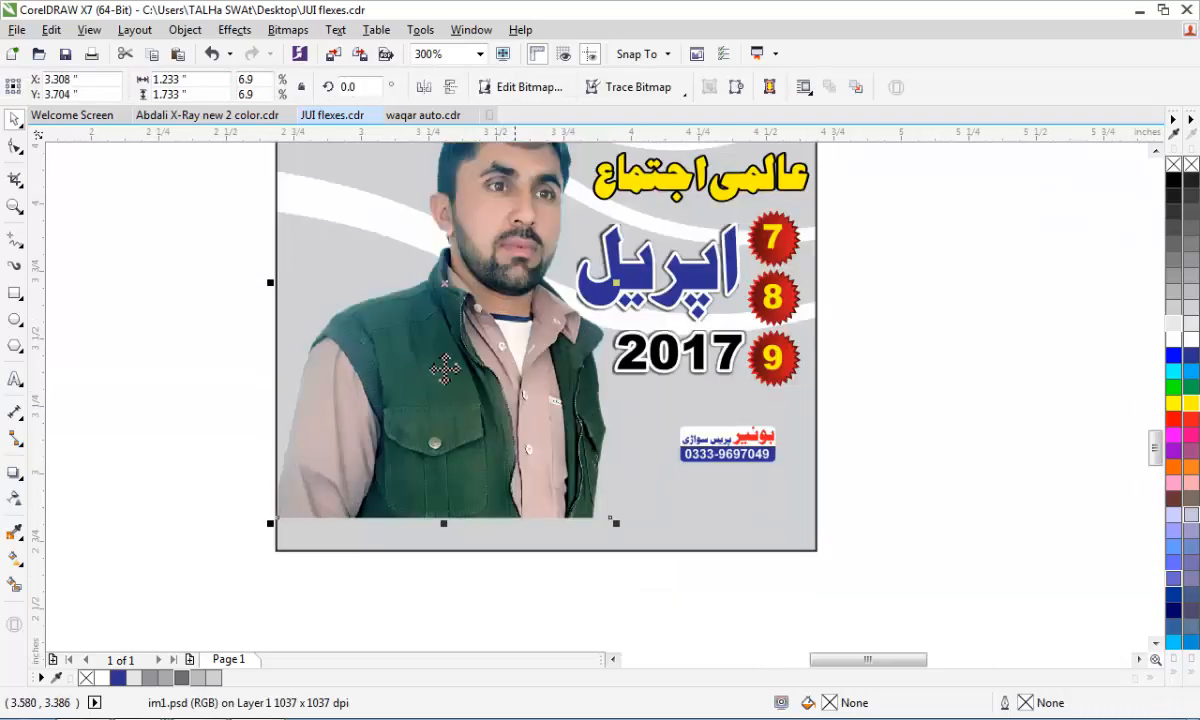
{"action": "scroll", "coordinate": [424, 545], "scroll_direction": "up", "scroll_amount": 2}
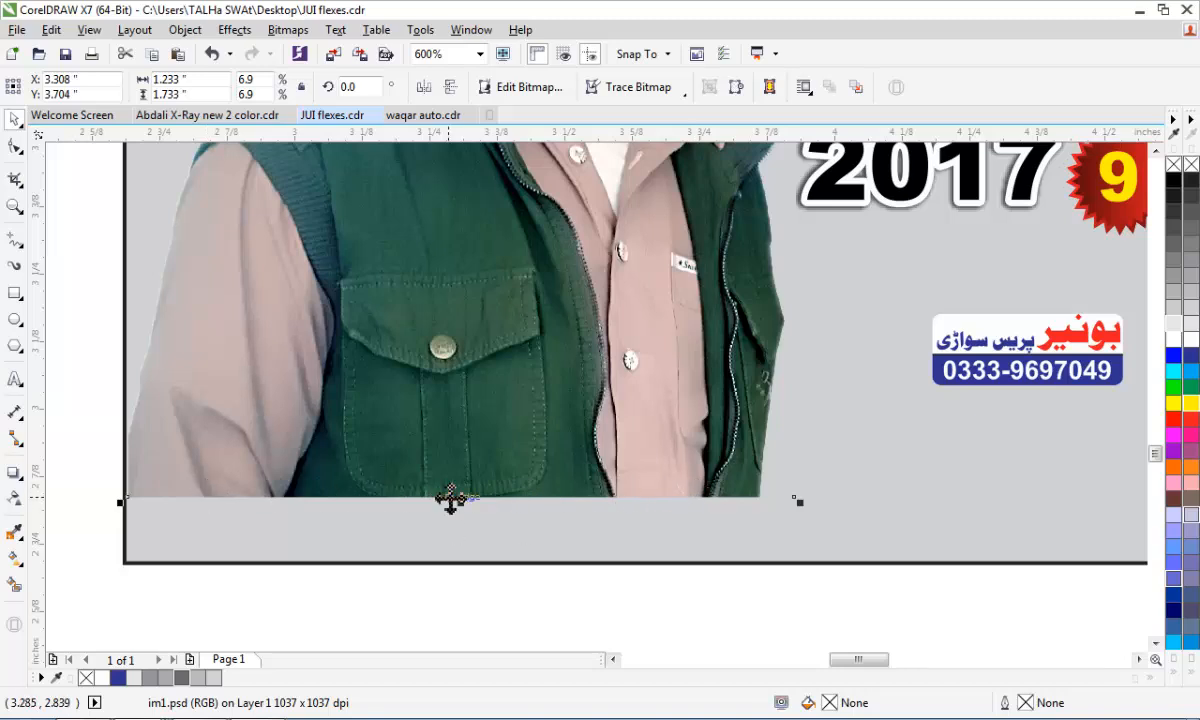
{"action": "scroll", "coordinate": [470, 540], "scroll_direction": "down", "scroll_amount": 1}
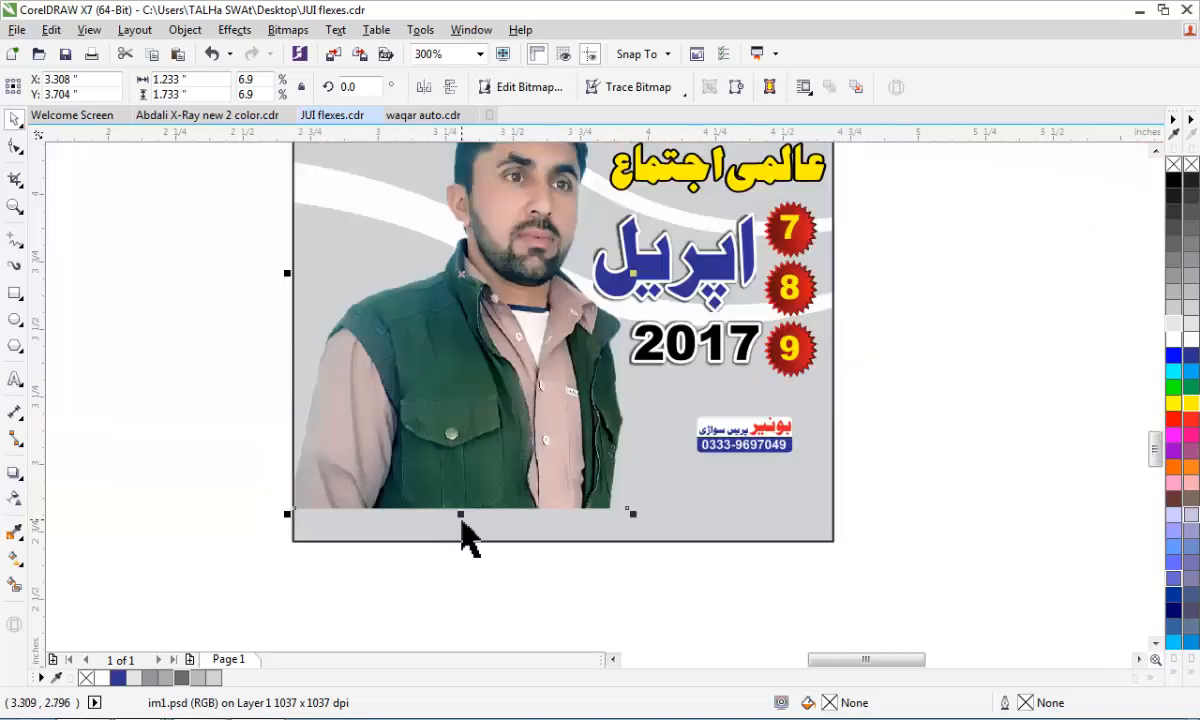
{"action": "scroll", "coordinate": [470, 538], "scroll_direction": "down", "scroll_amount": 1}
{"action": "scroll", "coordinate": [470, 540], "scroll_direction": "up", "scroll_amount": 1}
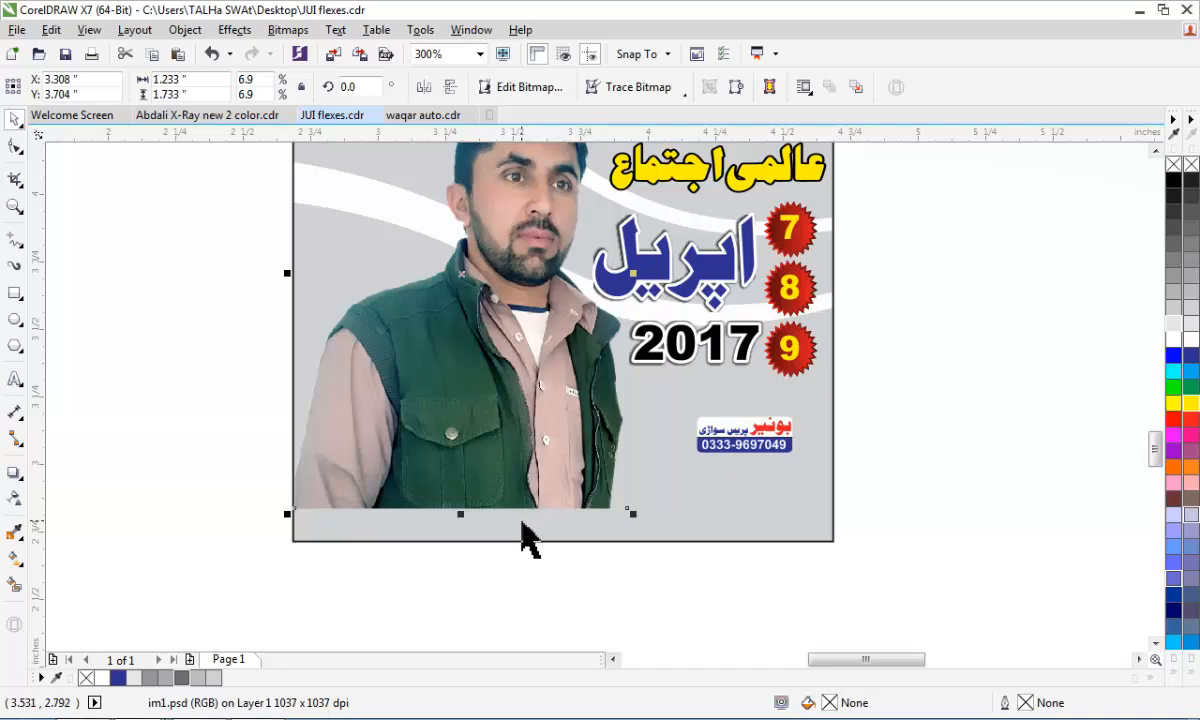
Apply a vertical linear transparency fading out the bottom of the man's photo, and raise its start to the vest pocket's flap.
{"action": "left_click", "coordinate": [13, 495]}
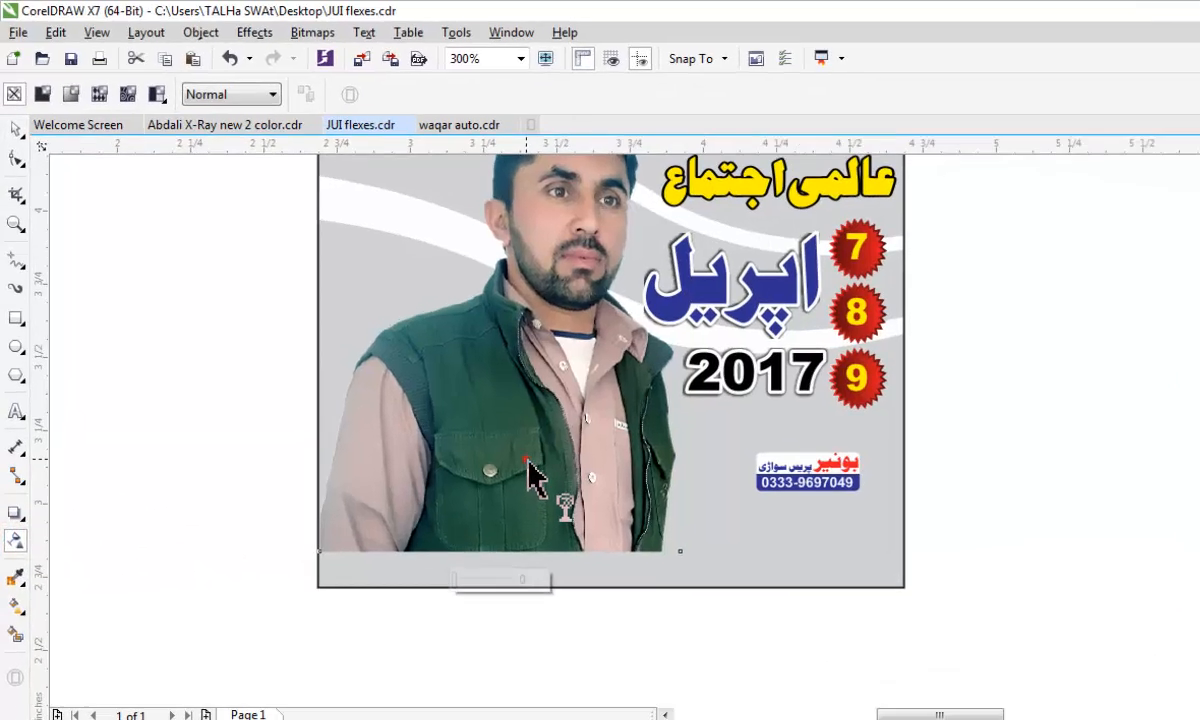
{"action": "left_click_drag", "start_coordinate": [484, 422], "coordinate": [482, 496]}
{"action": "left_click_drag", "start_coordinate": [621, 643], "coordinate": [621, 644]}
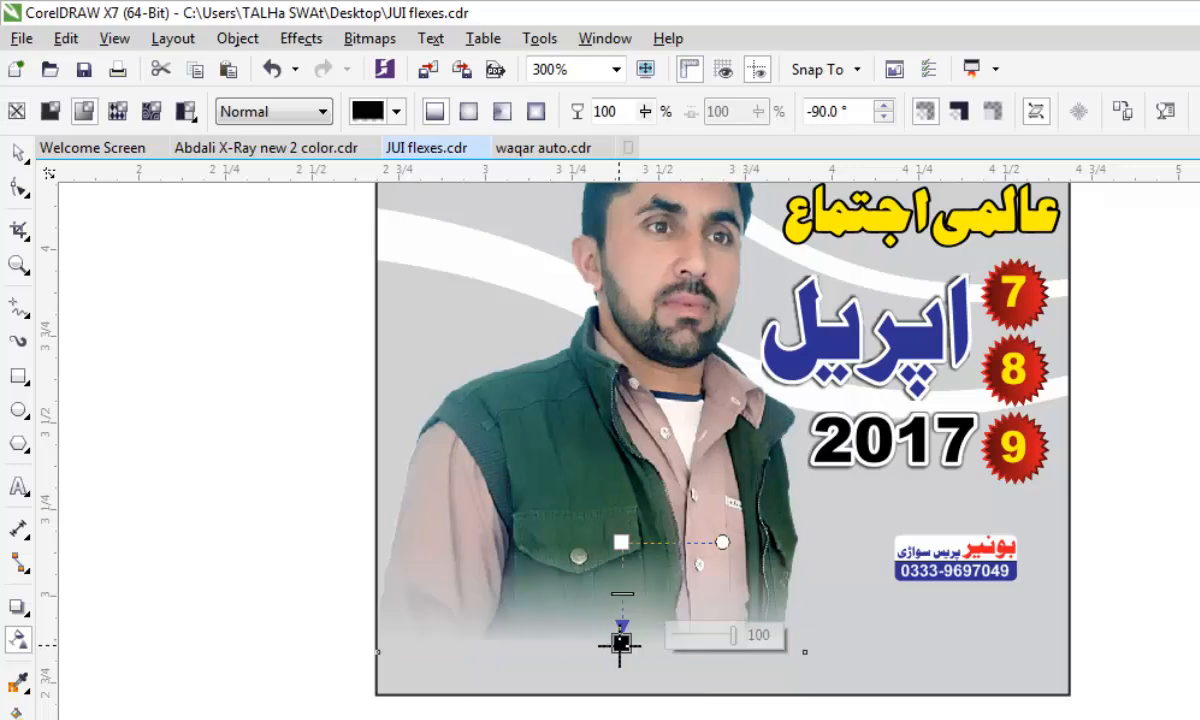
{"action": "scroll", "coordinate": [617, 645], "scroll_direction": "up", "scroll_amount": 2}
{"action": "left_click", "coordinate": [622, 640]}
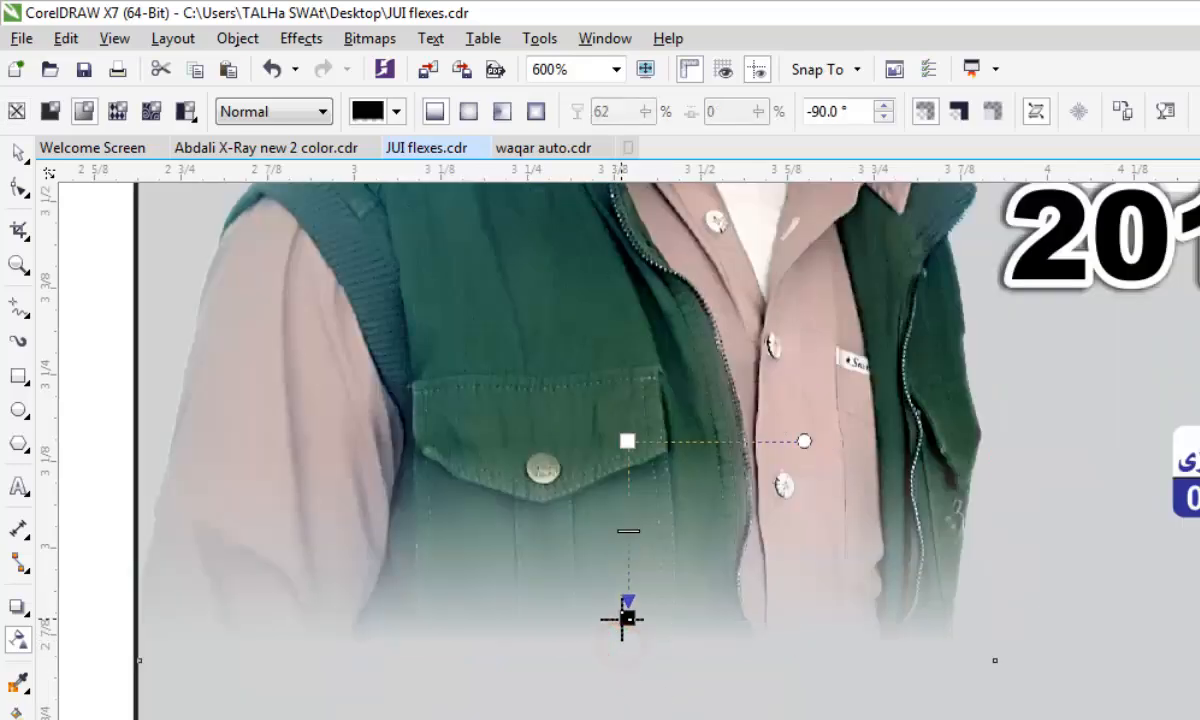
{"action": "left_click_drag", "start_coordinate": [625, 437], "coordinate": [628, 372]}
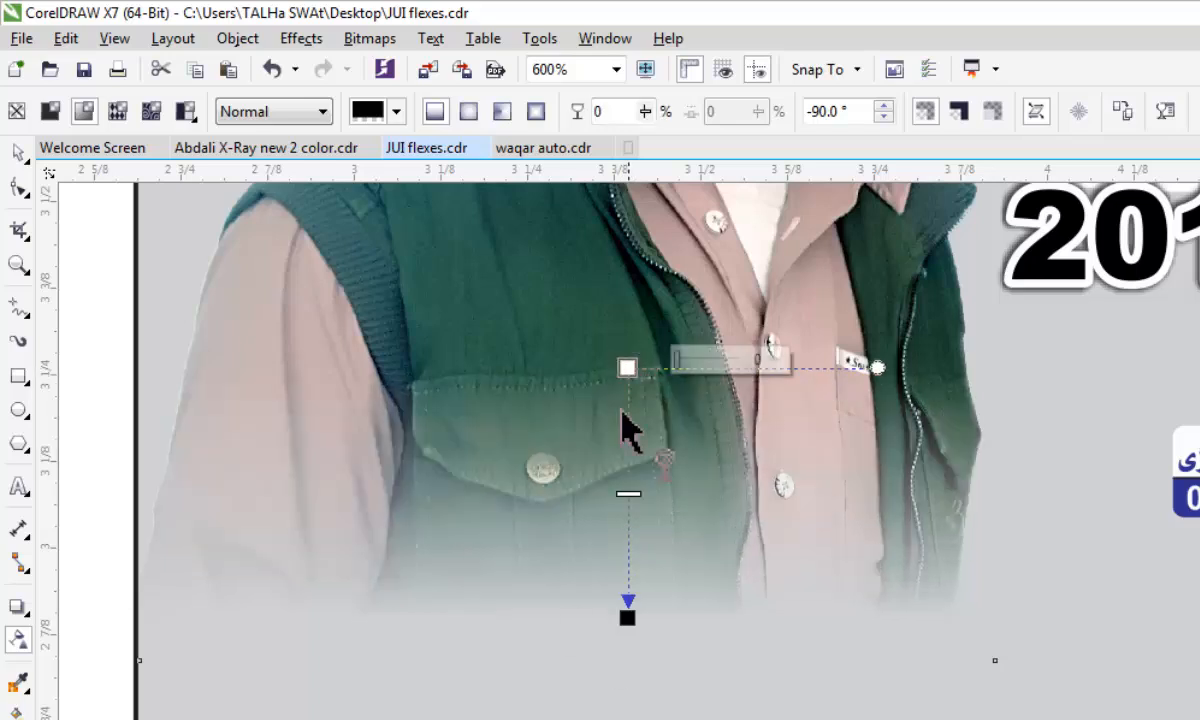
{"action": "scroll", "coordinate": [565, 680], "scroll_direction": "down", "scroll_amount": 2}
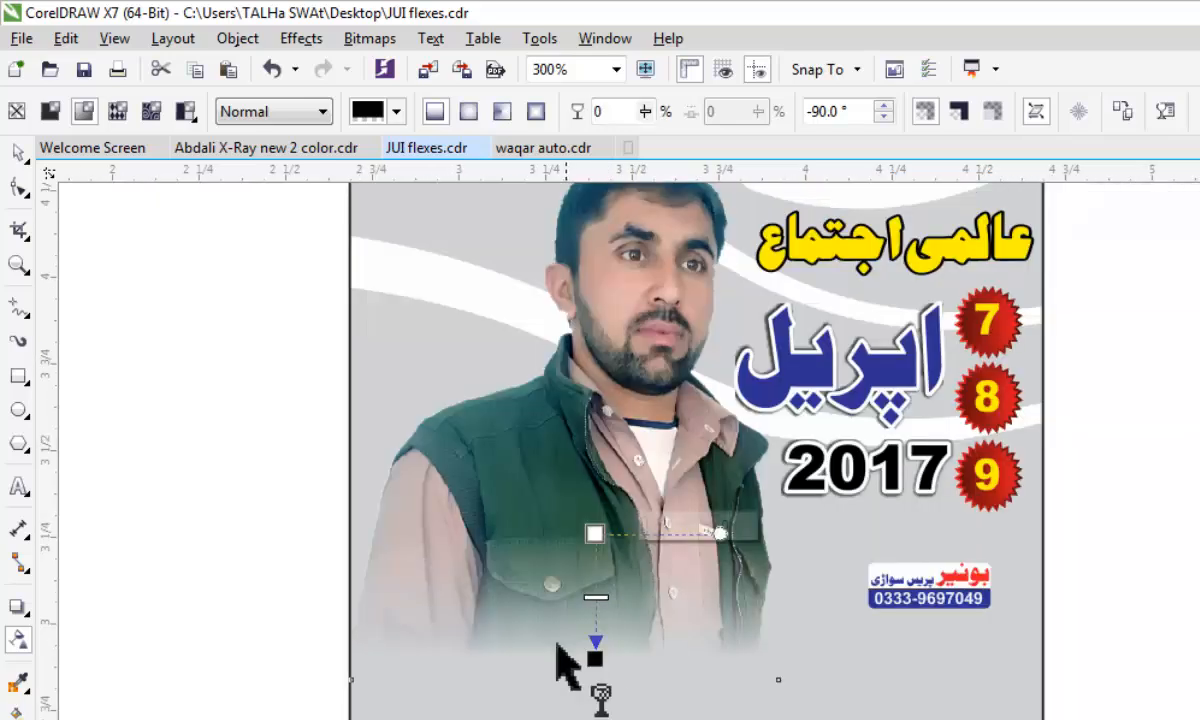
{"action": "left_click", "coordinate": [19, 152]}
Undo the transparency fade on the man's photo.
{"action": "scroll", "coordinate": [557, 680], "scroll_direction": "down", "scroll_amount": 4}
{"action": "scroll", "coordinate": [580, 650], "scroll_direction": "up", "scroll_amount": 2}
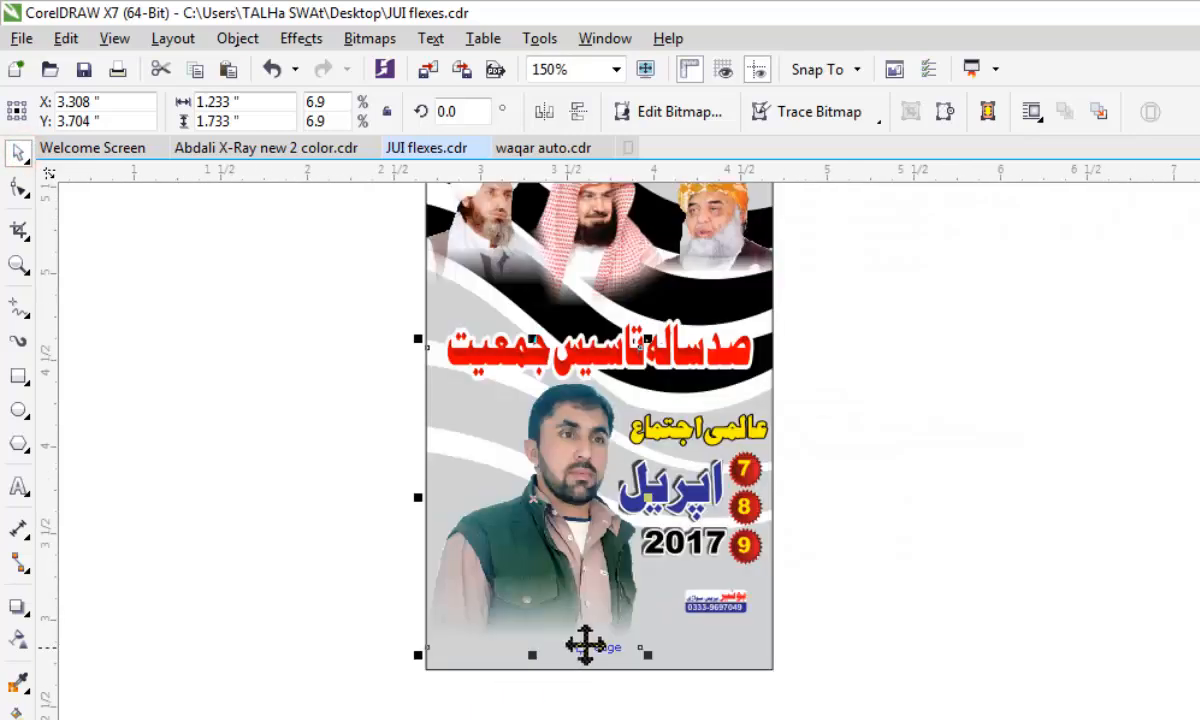
{"action": "scroll", "coordinate": [544, 651], "scroll_direction": "down", "scroll_amount": 1}
{"action": "scroll", "coordinate": [582, 576], "scroll_direction": "up", "scroll_amount": 1}
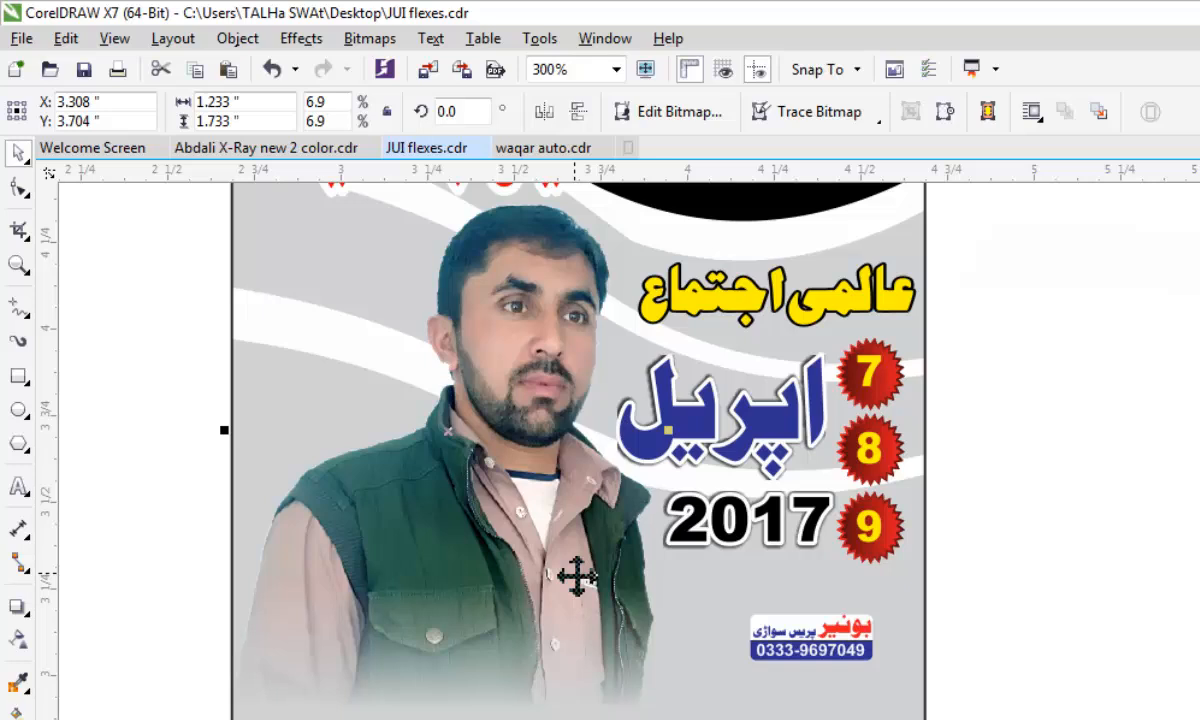
{"action": "scroll", "coordinate": [519, 712], "scroll_direction": "down", "scroll_amount": 1}
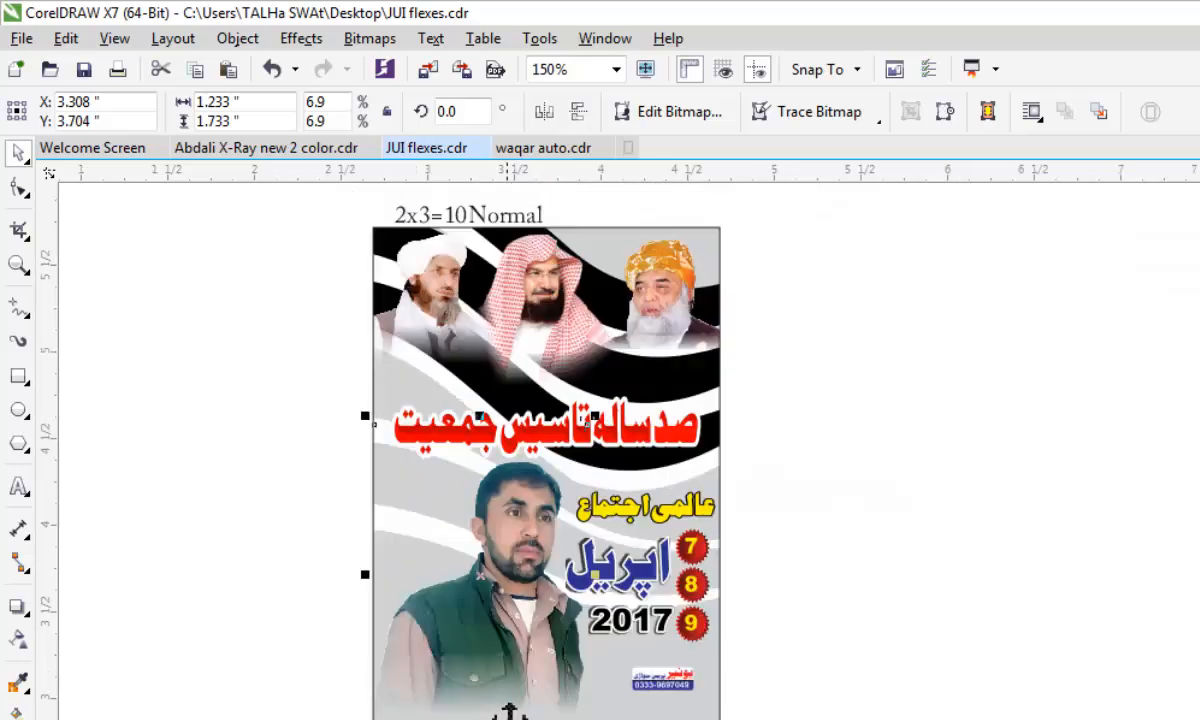
{"action": "scroll", "coordinate": [505, 710], "scroll_direction": "up", "scroll_amount": 1}
{"action": "scroll", "coordinate": [505, 710], "scroll_direction": "down", "scroll_amount": 1}
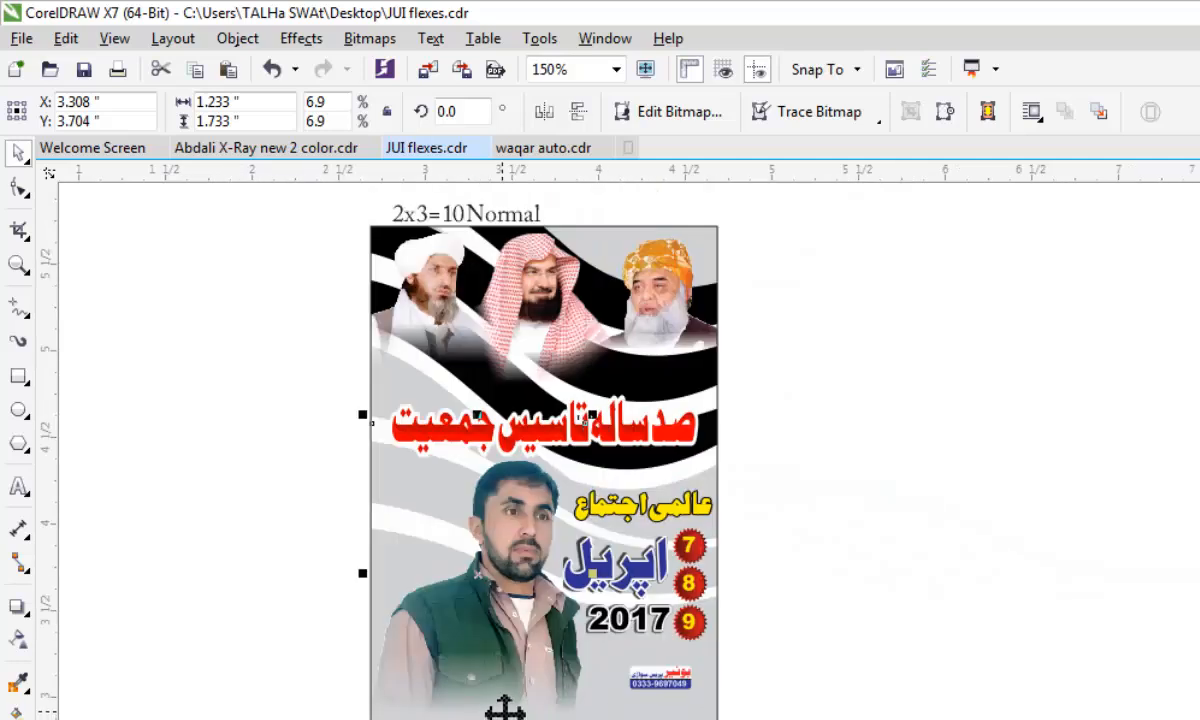
{"action": "key", "text": "ctrl+z"}
{"action": "scroll", "coordinate": [505, 710], "scroll_direction": "up", "scroll_amount": 1}
{"action": "scroll", "coordinate": [533, 611], "scroll_direction": "down", "scroll_amount": 1}
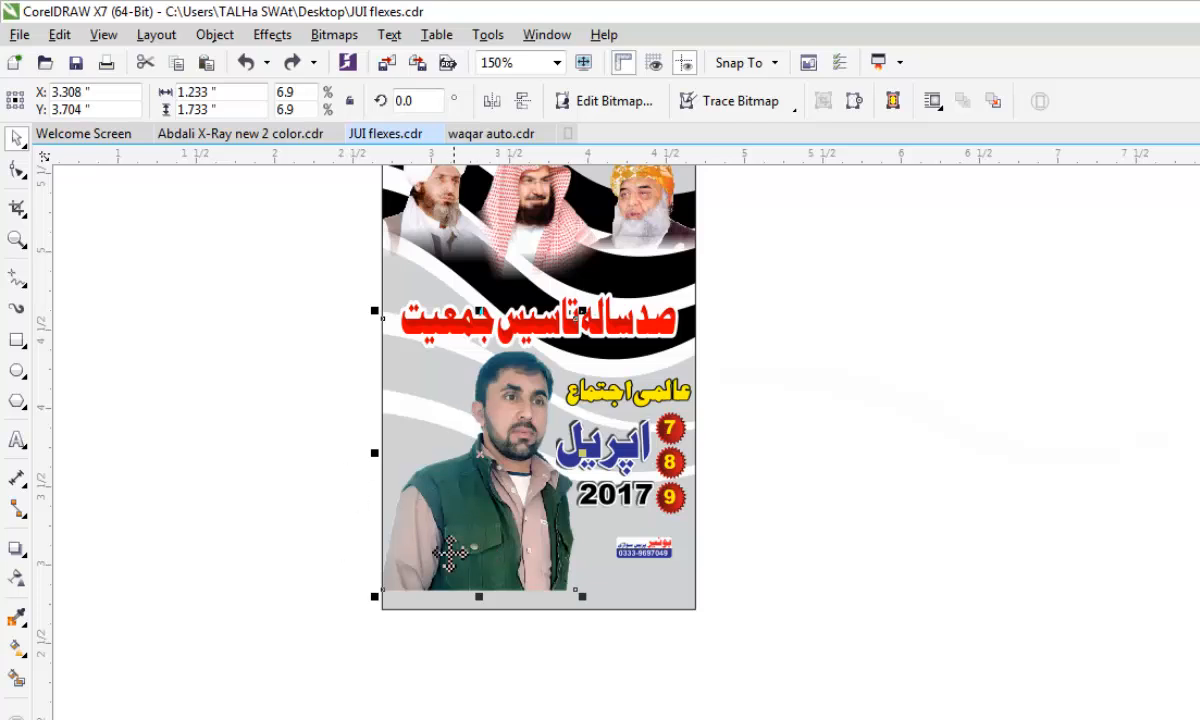
Reapply a vertical linear transparency to the man's photo, running from the vest pocket down to just above the photo's lower edge.
{"action": "left_click", "coordinate": [16, 578]}
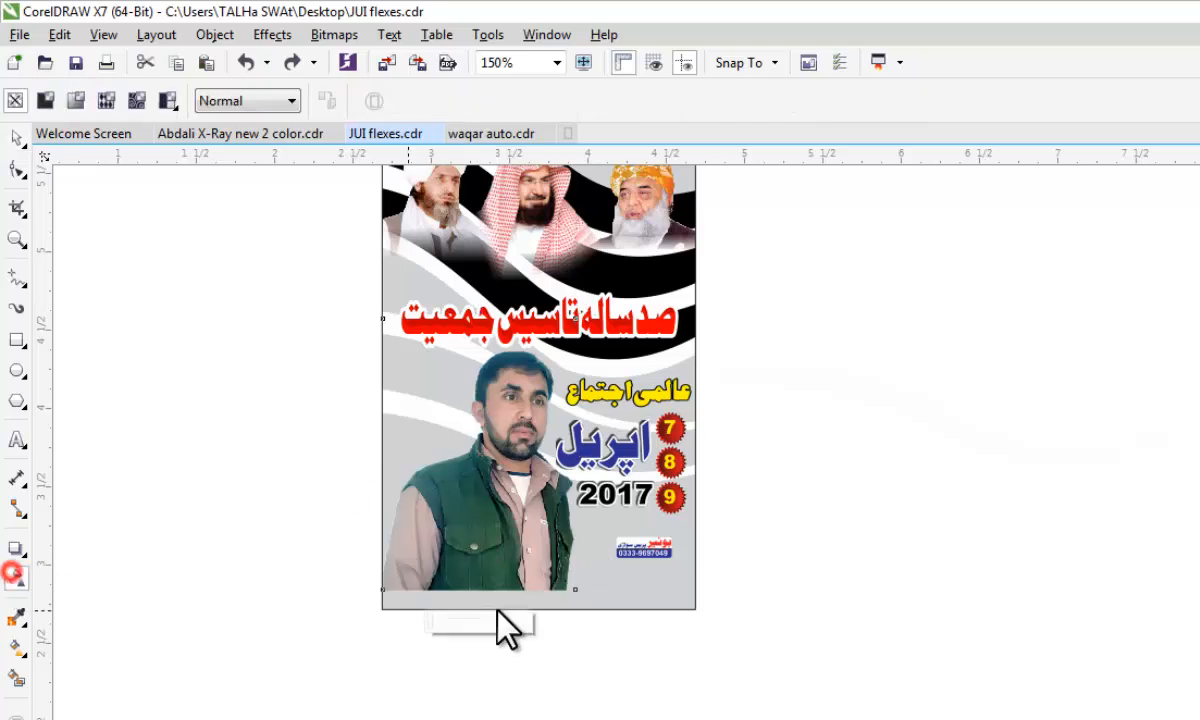
{"action": "scroll", "coordinate": [500, 585], "scroll_direction": "up", "scroll_amount": 2}
{"action": "left_click_drag", "start_coordinate": [474, 562], "coordinate": [467, 580]}
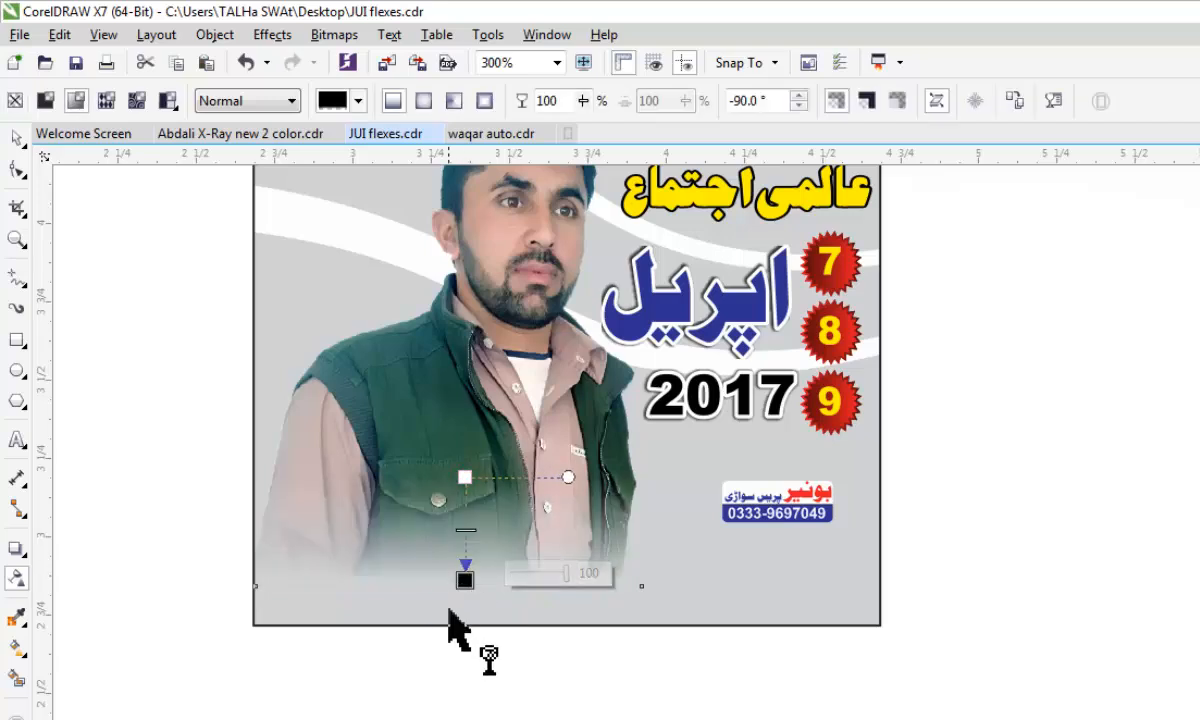
{"action": "scroll", "coordinate": [465, 600], "scroll_direction": "down", "scroll_amount": 1}
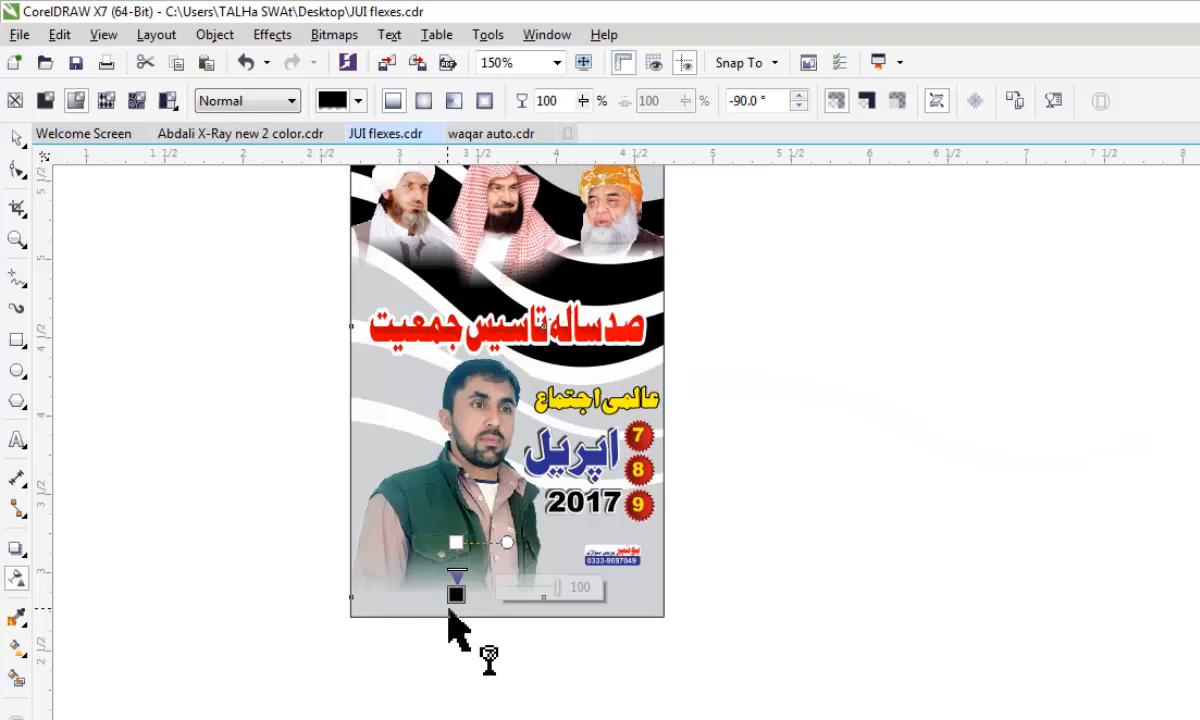
{"action": "left_click", "coordinate": [14, 137]}
{"action": "scroll", "coordinate": [517, 561], "scroll_direction": "up", "scroll_amount": 1}
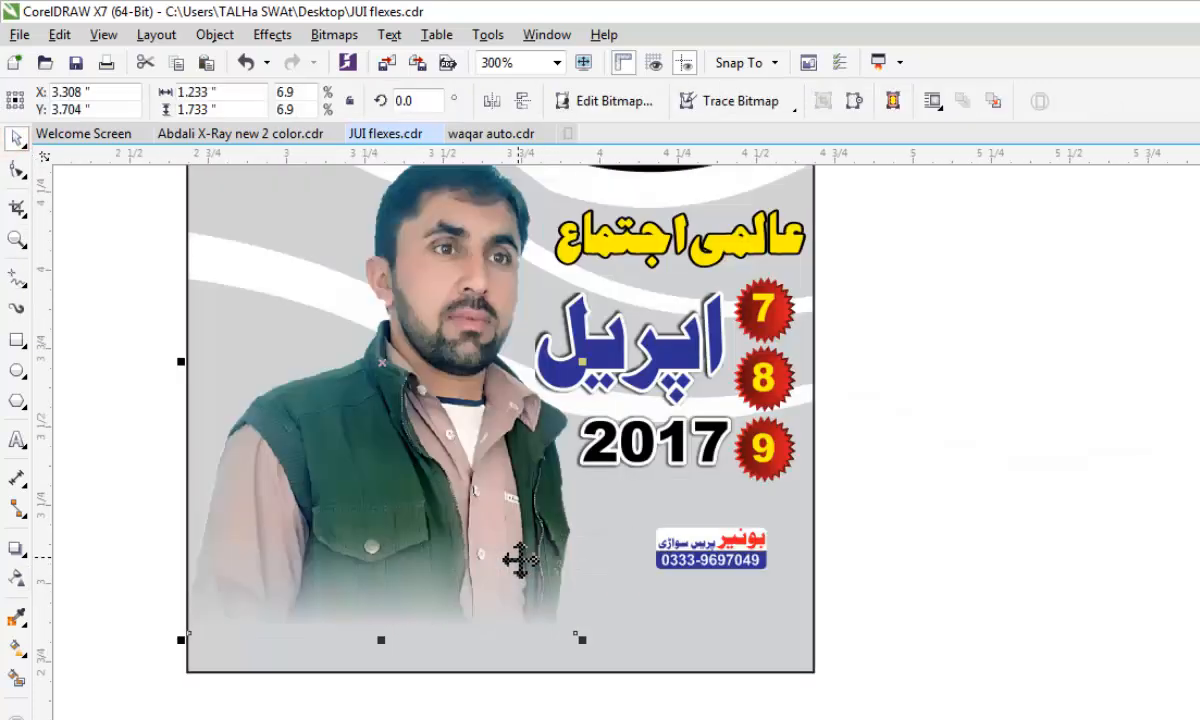
Switch to the Abdali X-Ray new 2 color.cdr document and examine the header of the letterhead.
{"action": "scroll", "coordinate": [512, 550], "scroll_direction": "down", "scroll_amount": 1}
{"action": "scroll", "coordinate": [512, 544], "scroll_direction": "up", "scroll_amount": 1}
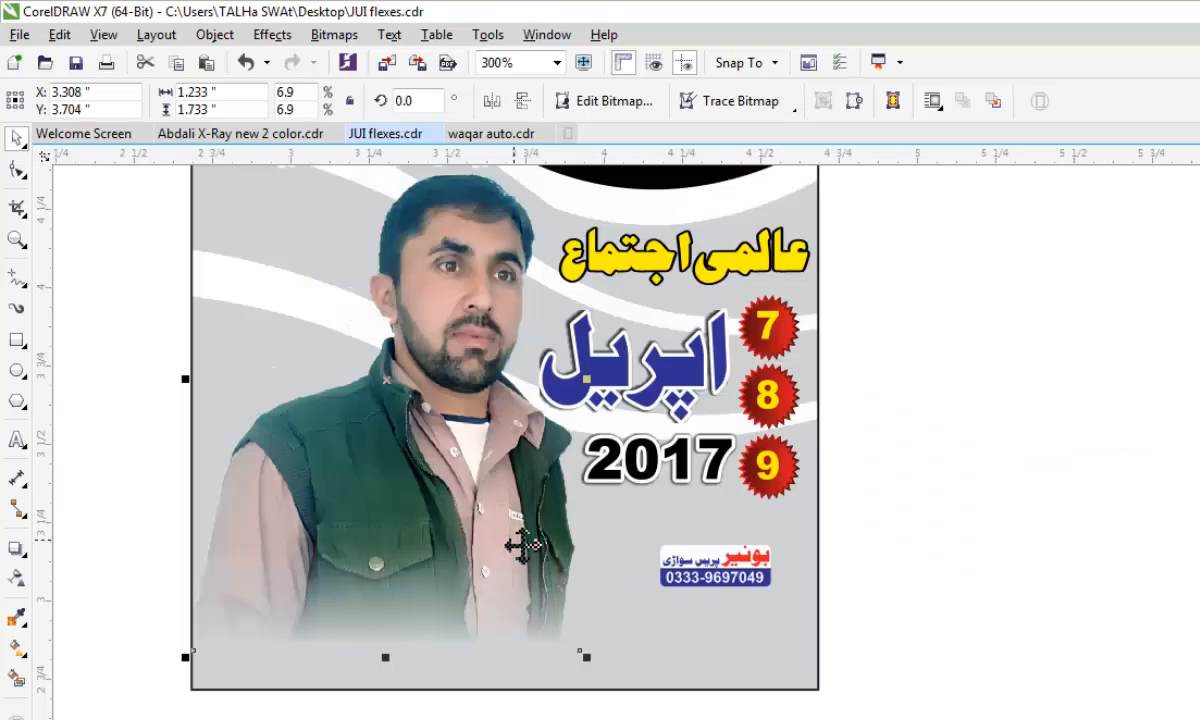
{"action": "left_click", "coordinate": [240, 134]}
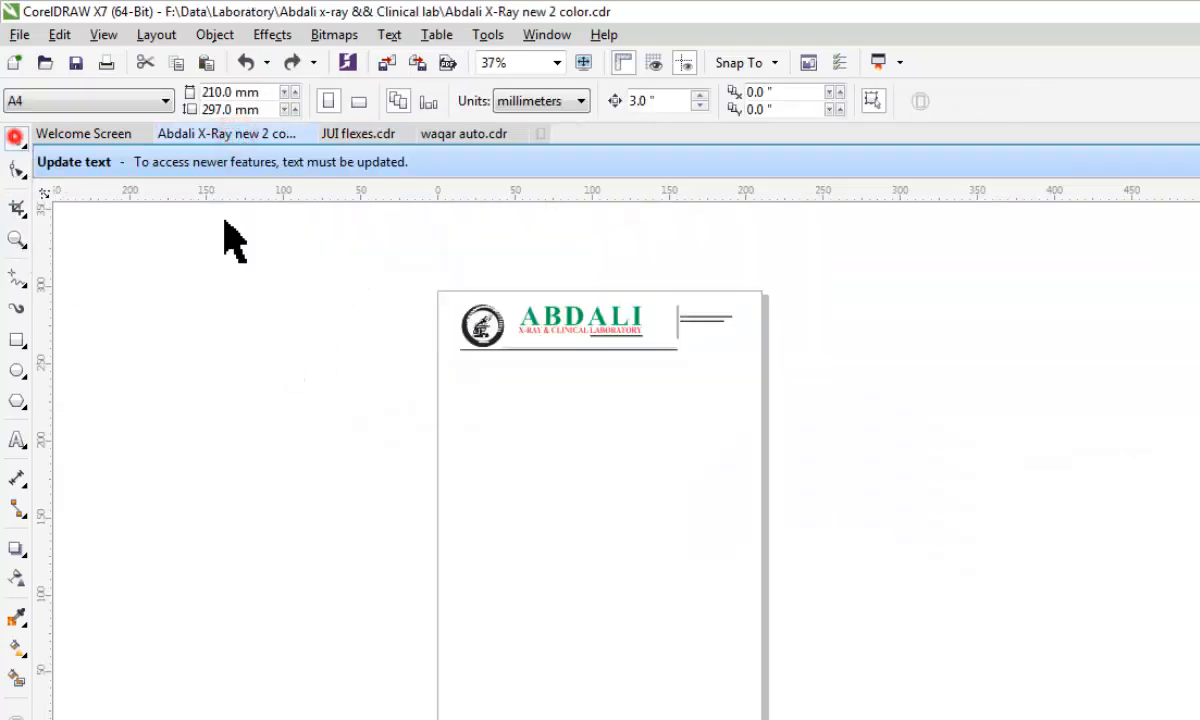
{"action": "scroll", "coordinate": [715, 356], "scroll_direction": "up", "scroll_amount": 1}
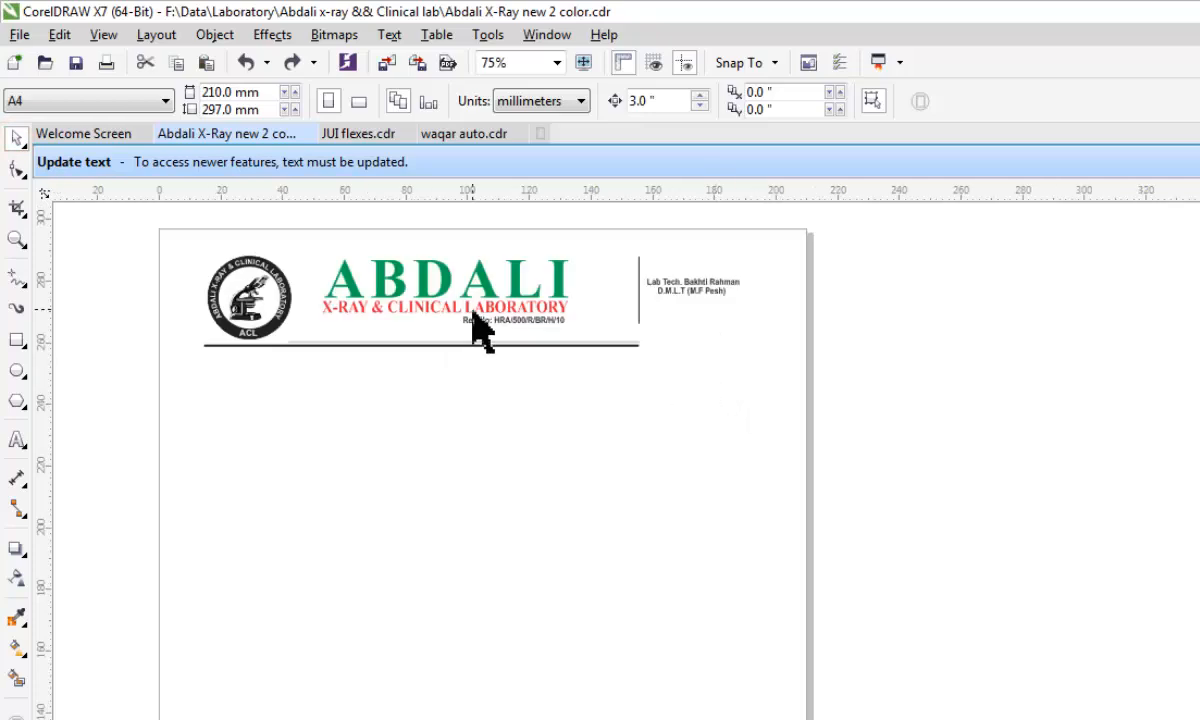
{"action": "scroll", "coordinate": [490, 325], "scroll_direction": "down", "scroll_amount": 1}
{"action": "scroll", "coordinate": [490, 318], "scroll_direction": "up", "scroll_amount": 1}
{"action": "scroll", "coordinate": [471, 316], "scroll_direction": "down", "scroll_amount": 1}
{"action": "scroll", "coordinate": [408, 302], "scroll_direction": "up", "scroll_amount": 1}
Select all parts of the round microscope logo in the header and place a copy in the middle of the page.
{"action": "left_click_drag", "start_coordinate": [180, 207], "coordinate": [316, 350]}
{"action": "scroll", "coordinate": [310, 285], "scroll_direction": "down", "scroll_amount": 1}
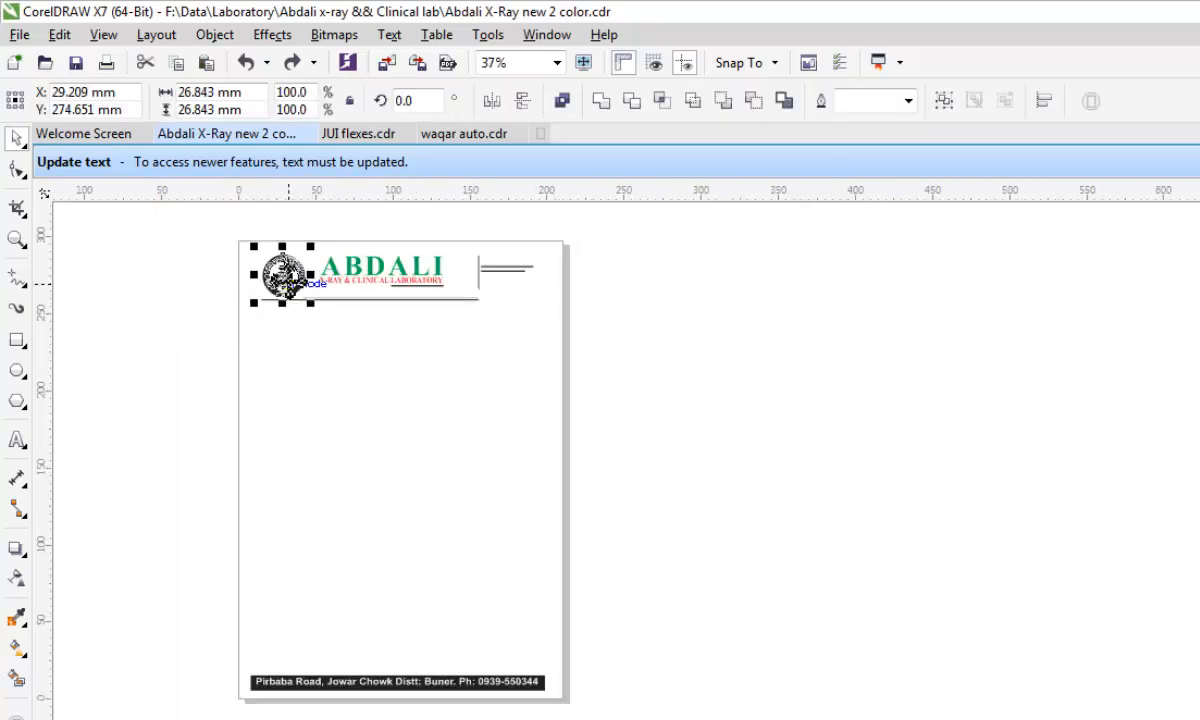
{"action": "key", "text": "ctrl+g"}
{"action": "left_click_drag", "start_coordinate": [290, 288], "coordinate": [393, 443]}
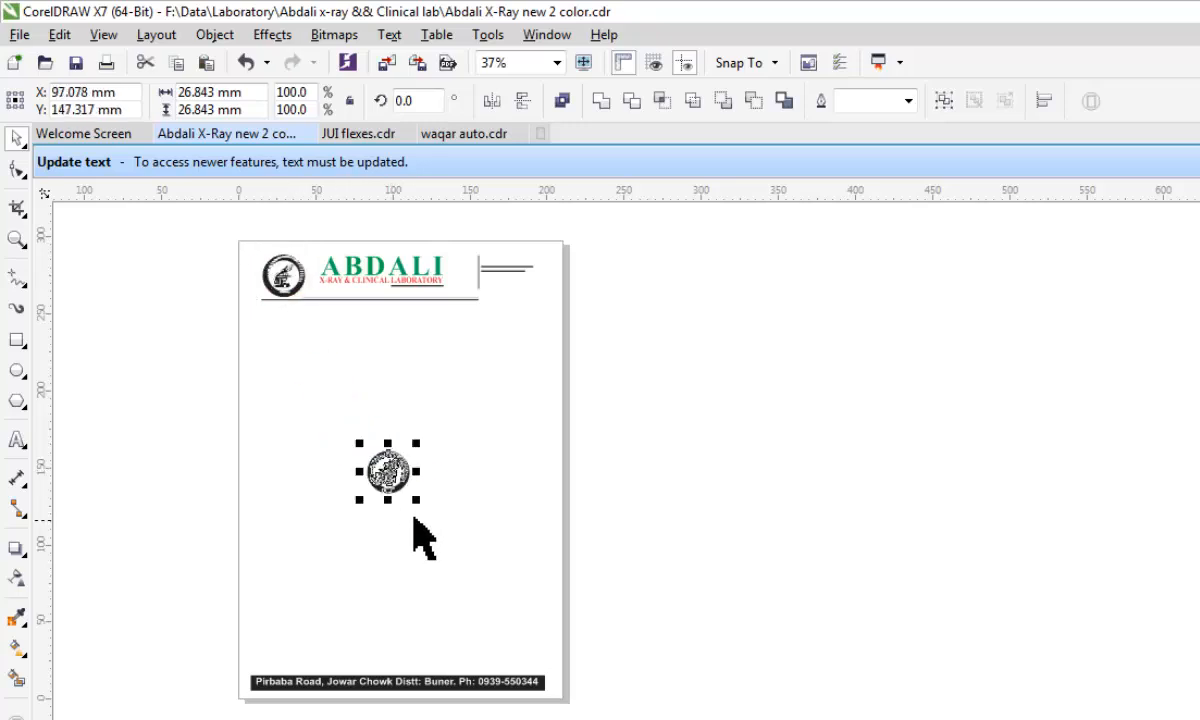
Enlarge the logo copy to about 98.8 mm across and center it on the lower half of the page.
{"action": "left_click_drag", "start_coordinate": [417, 501], "coordinate": [498, 581]}
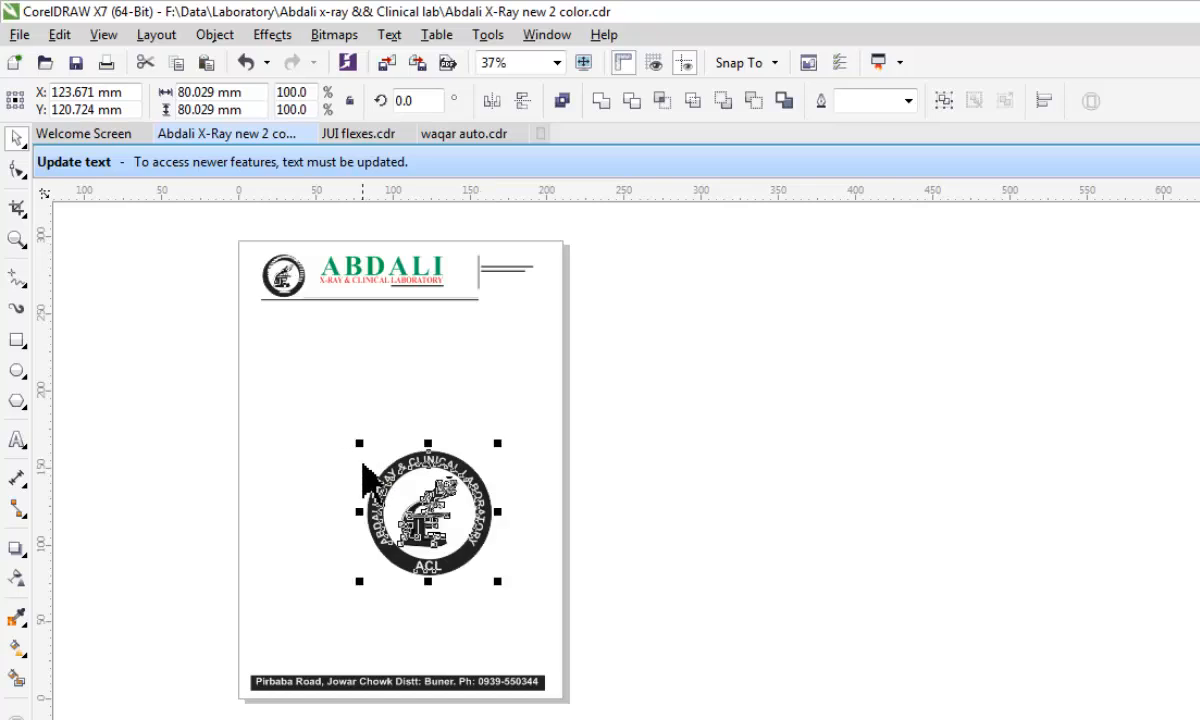
{"action": "left_click_drag", "start_coordinate": [359, 448], "coordinate": [330, 413]}
{"action": "left_click_drag", "start_coordinate": [396, 480], "coordinate": [384, 487]}
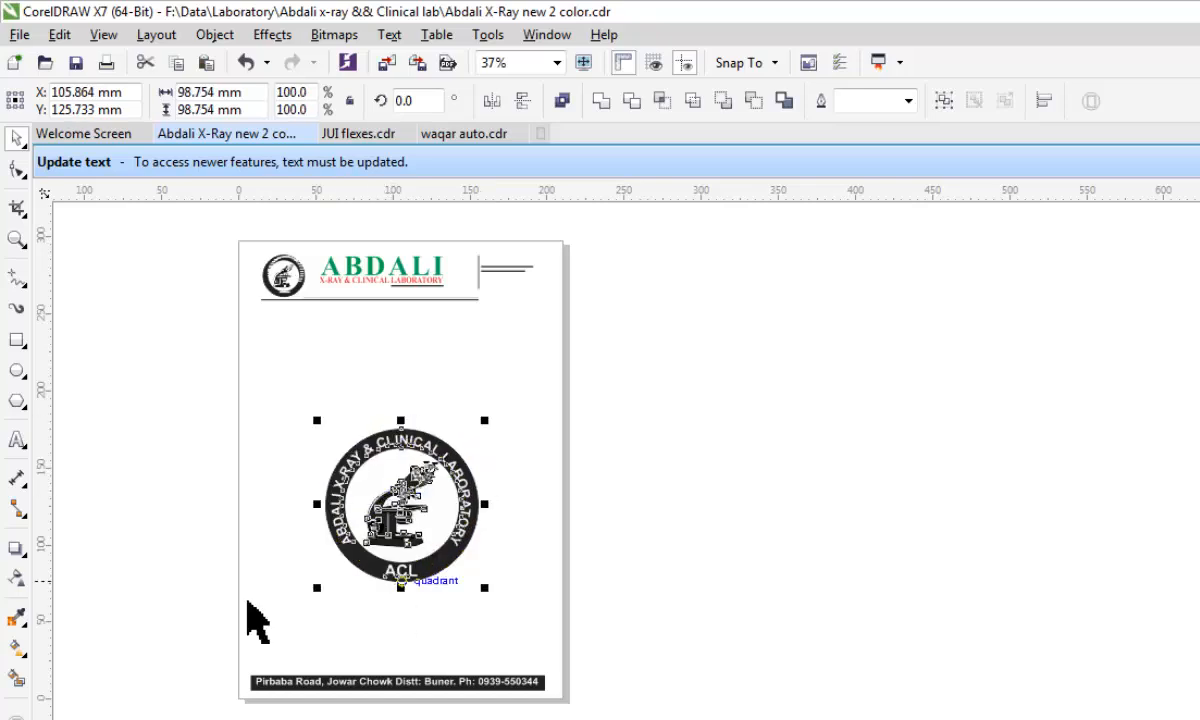
Try a linear transparency and a uniform transparency of 70 on the enlarged logo copy, and clear the transparency.
{"action": "scroll", "coordinate": [376, 531], "scroll_direction": "up", "scroll_amount": 1}
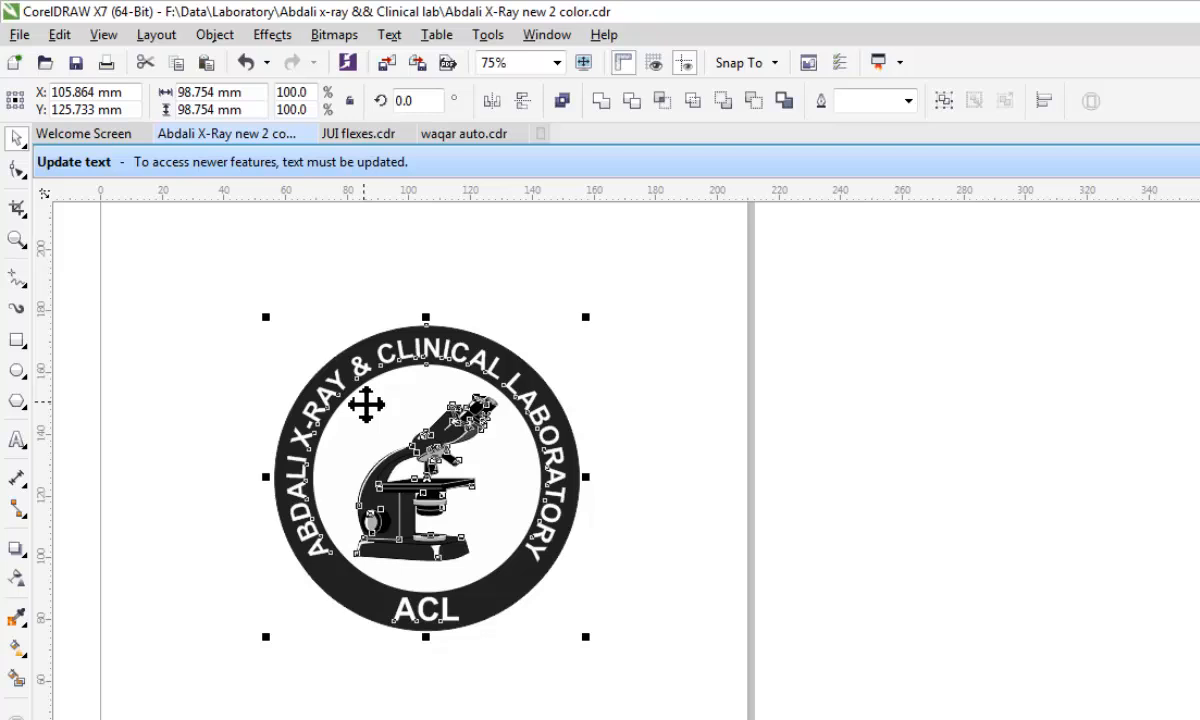
{"action": "left_click", "coordinate": [16, 578]}
{"action": "left_click_drag", "start_coordinate": [273, 470], "coordinate": [581, 488]}
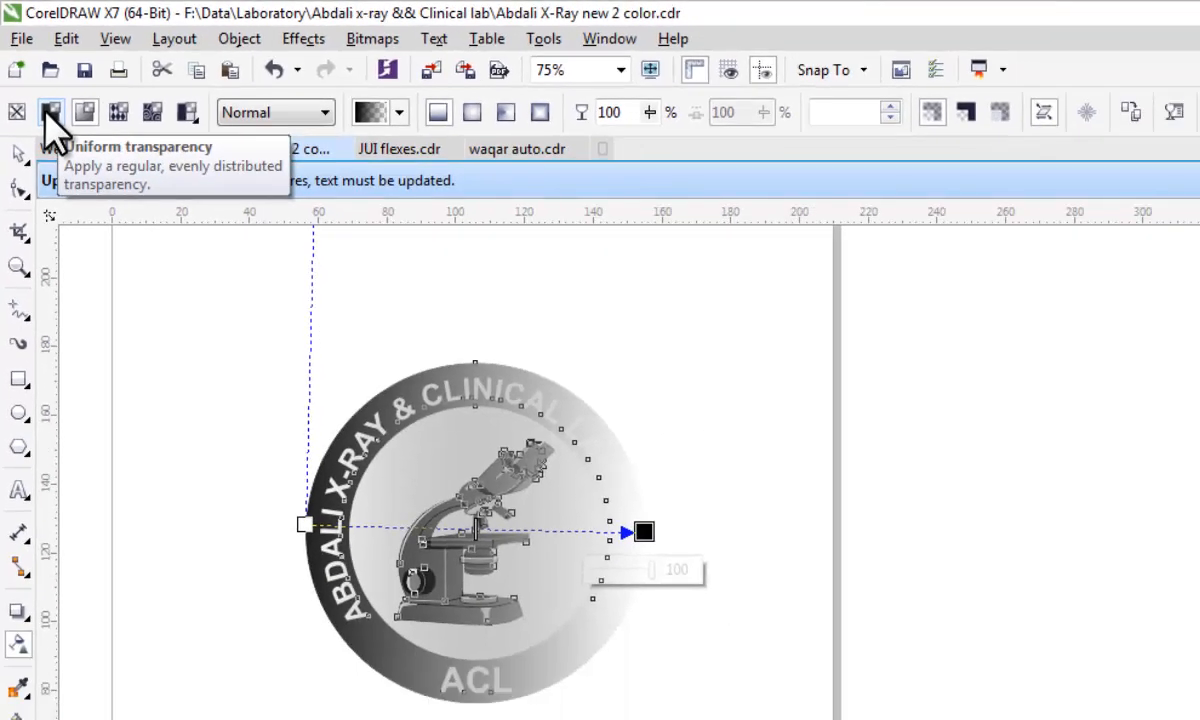
{"action": "left_click", "coordinate": [46, 108]}
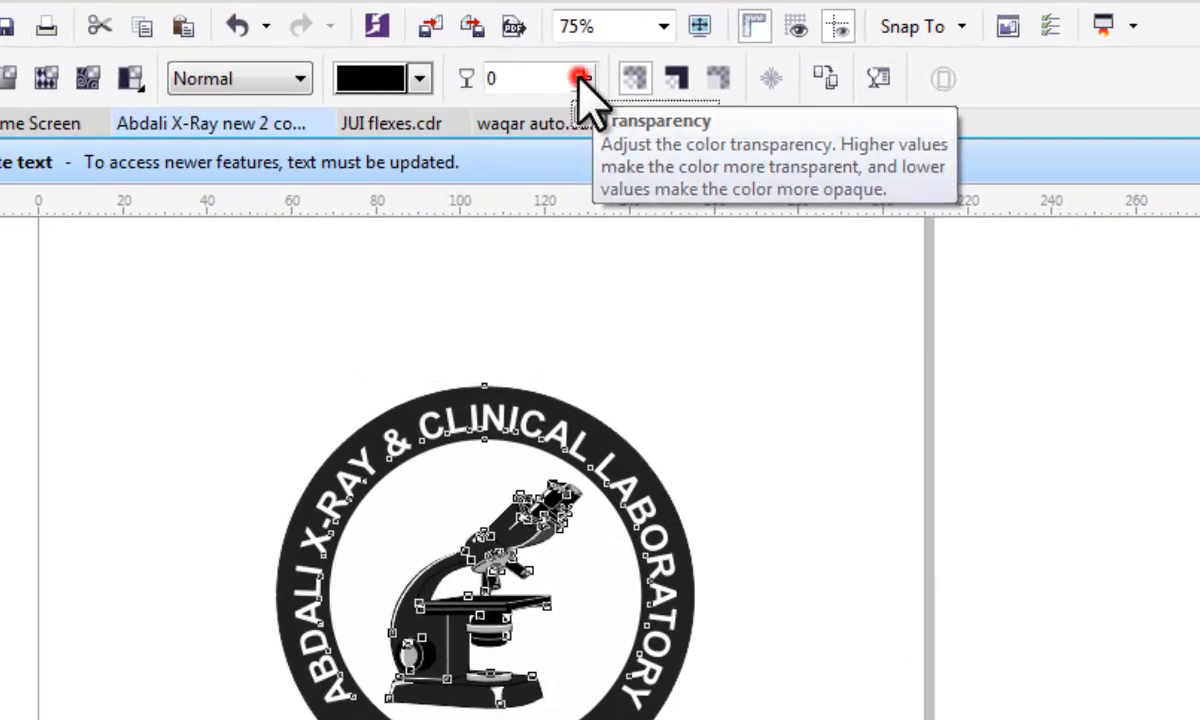
{"action": "left_click", "coordinate": [580, 78]}
{"action": "left_click_drag", "start_coordinate": [576, 110], "coordinate": [673, 114]}
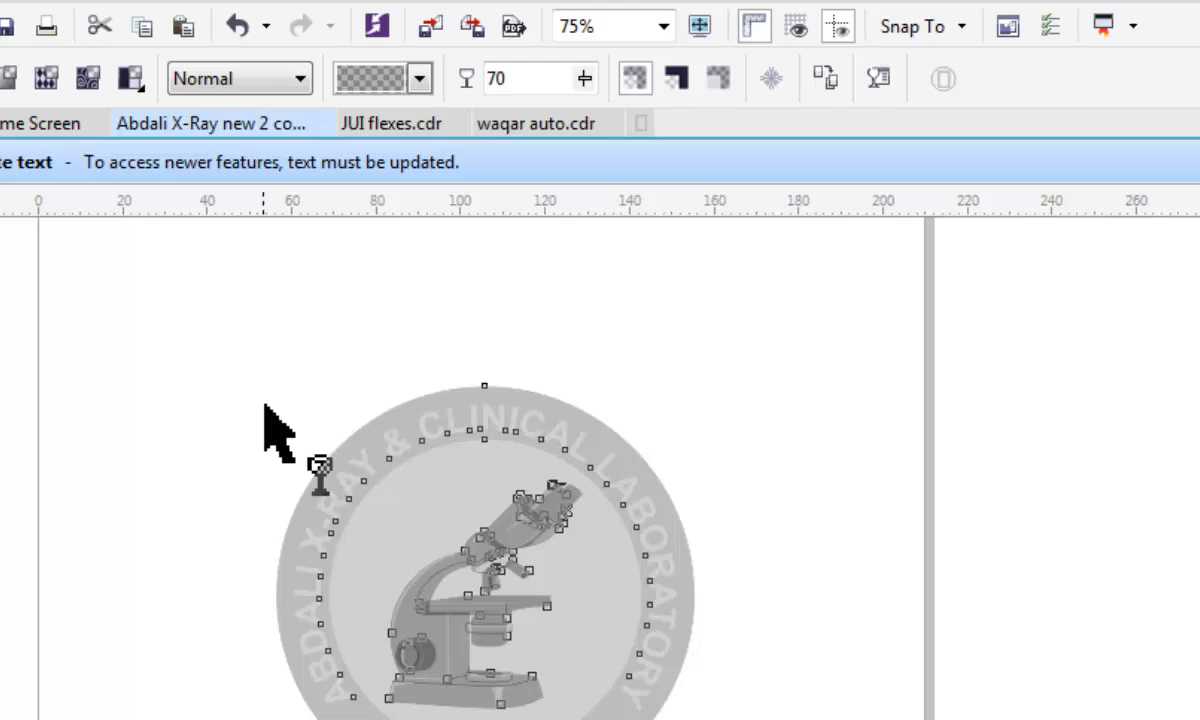
{"action": "scroll", "coordinate": [445, 645], "scroll_direction": "up", "scroll_amount": 2}
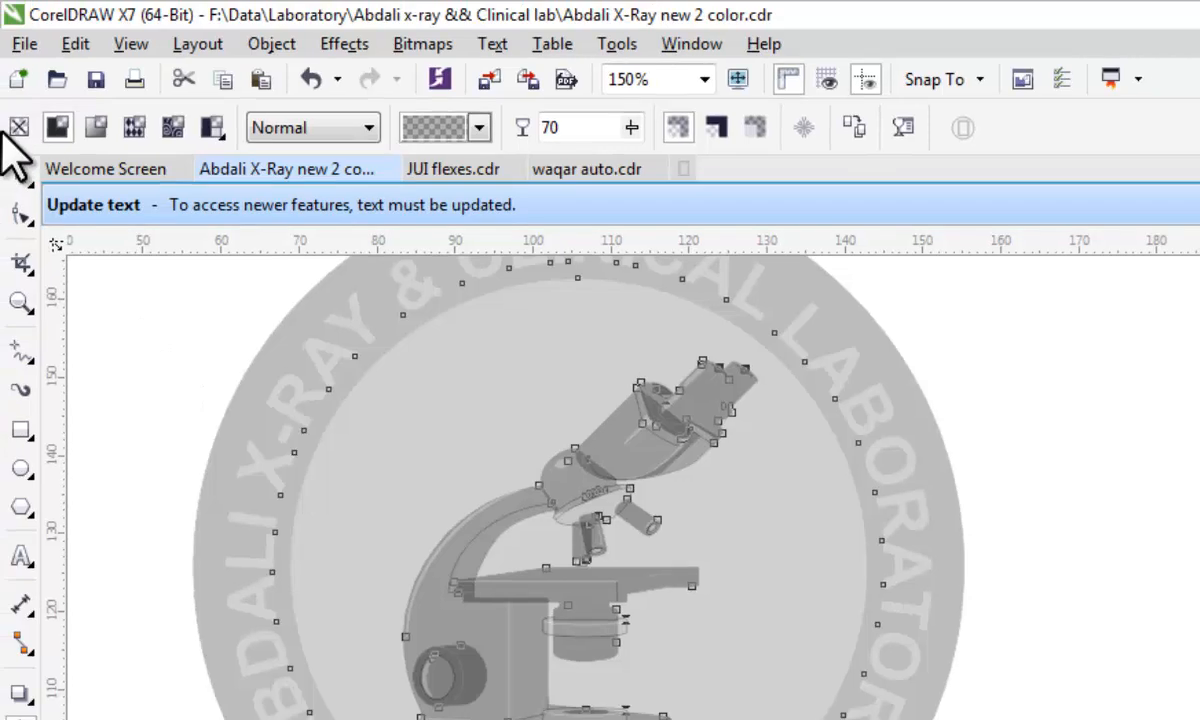
{"action": "left_click", "coordinate": [16, 128]}
Move the white inner circle of the enlarged logo aside to expose the dark disc behind it, and undo the move.
{"action": "scroll", "coordinate": [553, 494], "scroll_direction": "down", "scroll_amount": 2}
{"action": "left_click", "coordinate": [841, 493]}
{"action": "left_click", "coordinate": [21, 174]}
{"action": "left_click", "coordinate": [655, 509]}
{"action": "left_click_drag", "start_coordinate": [670, 492], "coordinate": [907, 552]}
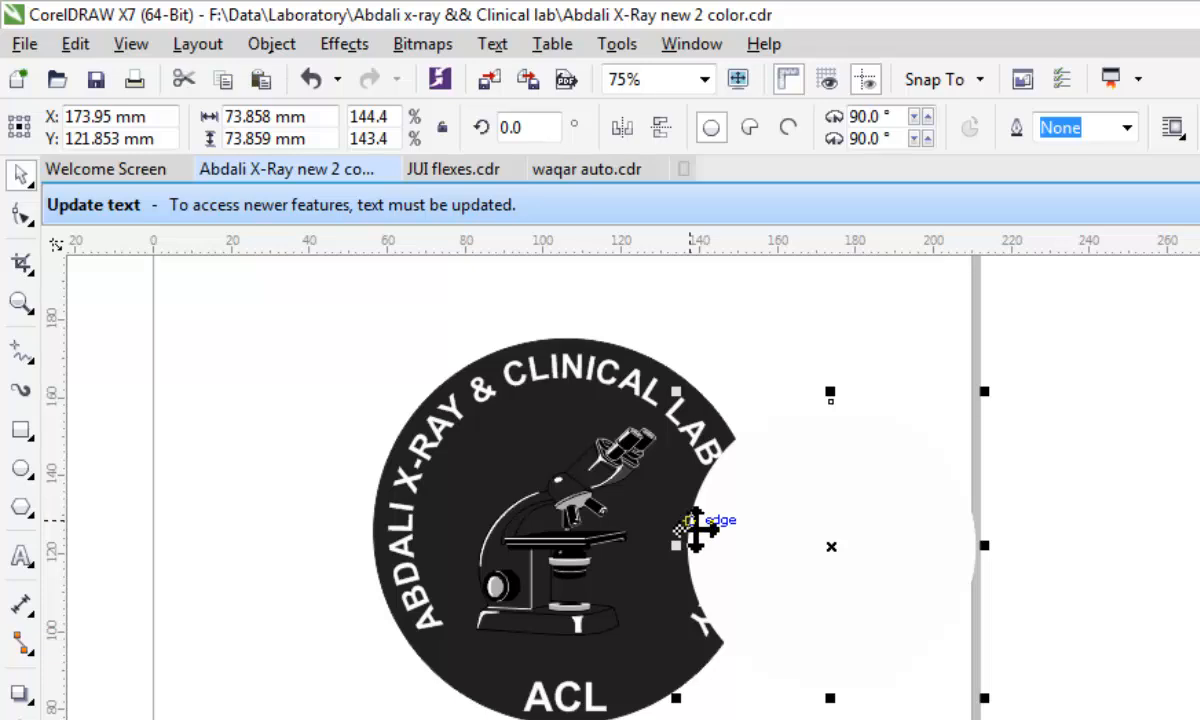
{"action": "key", "text": "ctrl+z"}
{"action": "key", "text": "ctrl+z"}
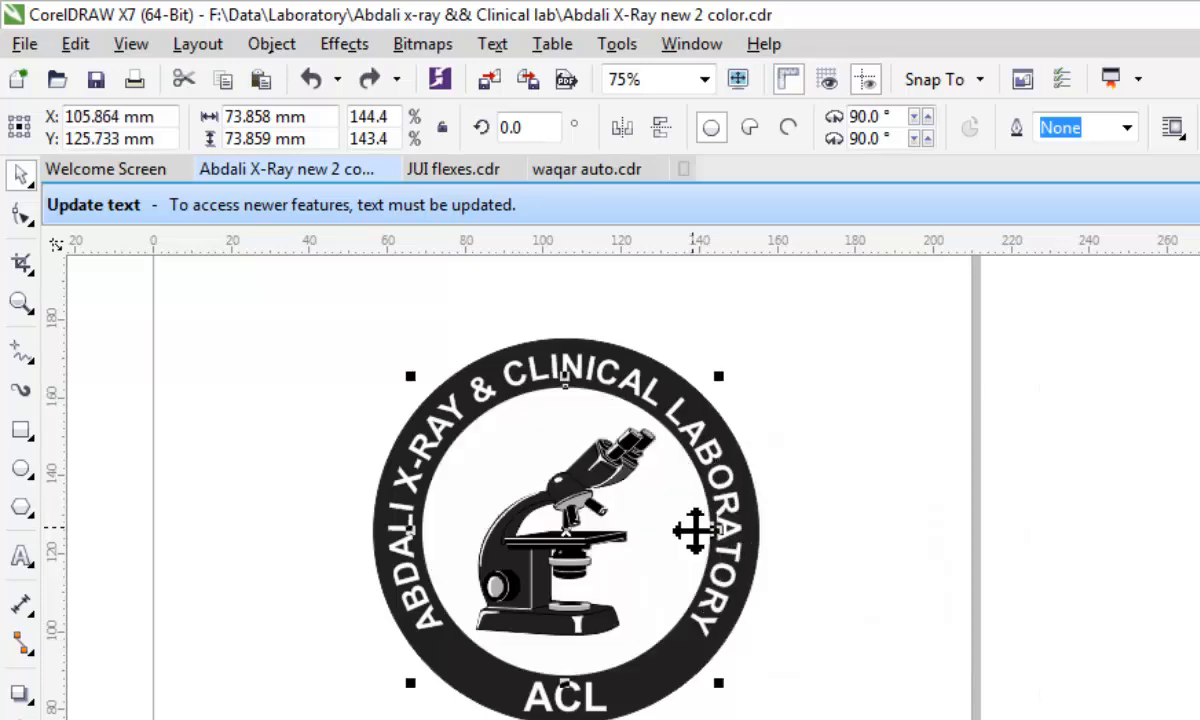
Draw an ellipse about 98 by 102 mm over the enlarged logo copy.
{"action": "left_click", "coordinate": [199, 457]}
{"action": "left_click_drag", "start_coordinate": [262, 295], "coordinate": [790, 718]}
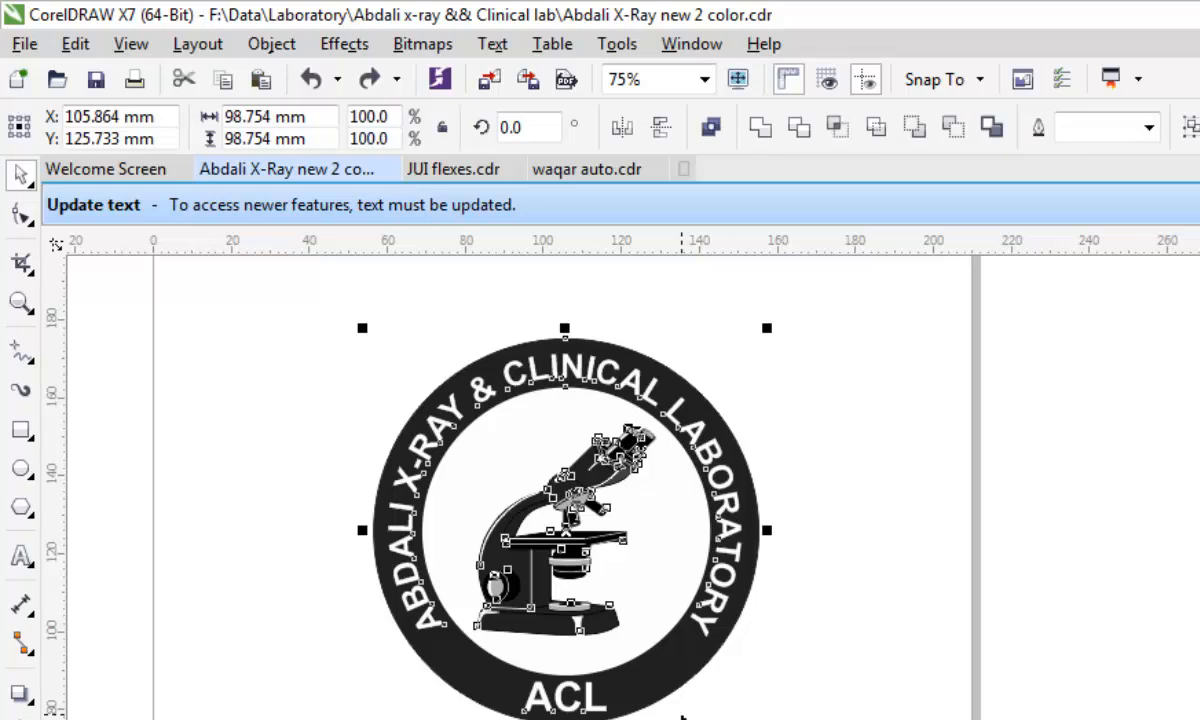
{"action": "scroll", "coordinate": [682, 716], "scroll_direction": "down", "scroll_amount": 1}
{"action": "scroll", "coordinate": [632, 632], "scroll_direction": "up", "scroll_amount": 1}
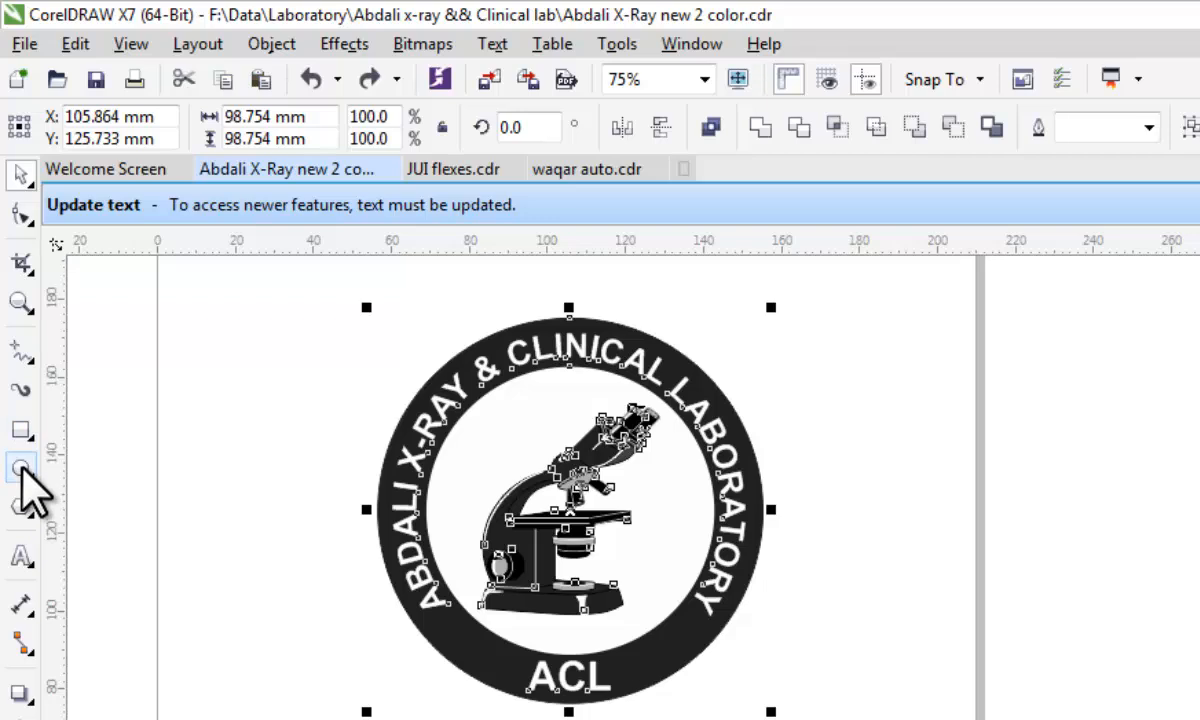
{"action": "left_click", "coordinate": [20, 468]}
{"action": "left_click_drag", "start_coordinate": [407, 319], "coordinate": [785, 702]}
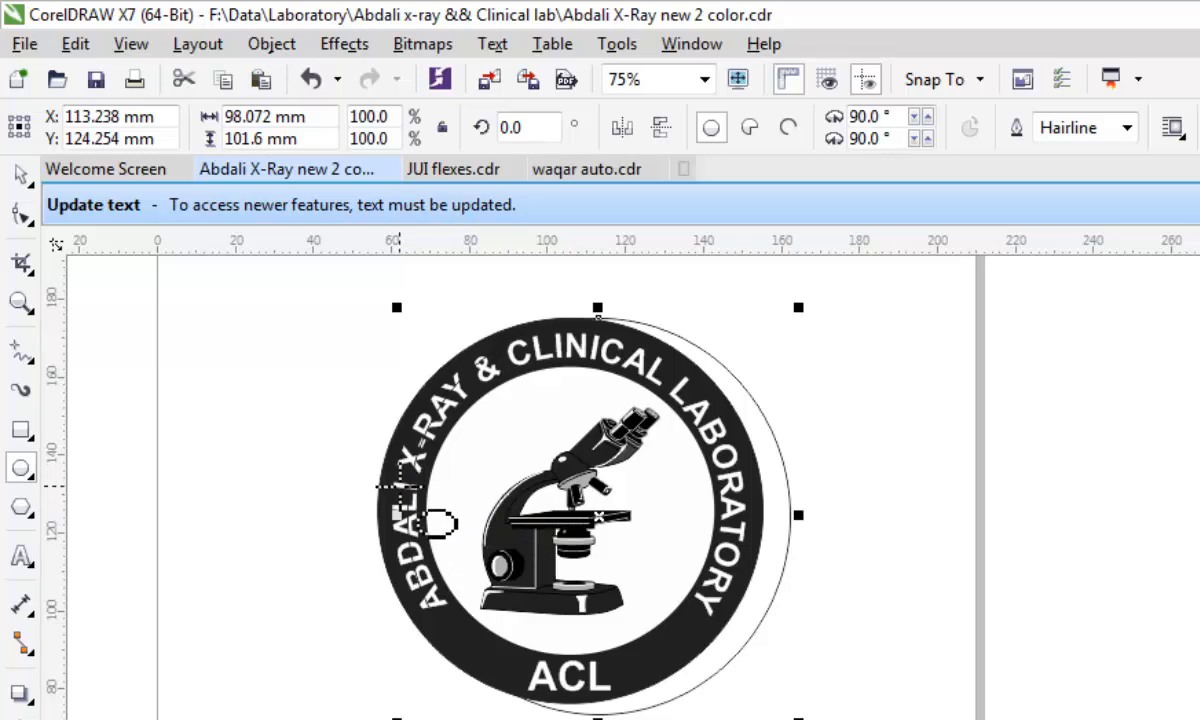
Stretch the ellipse to about 111.5 by 105.8 mm so it surrounds the whole logo, and fill it with white.
{"action": "key", "text": "space"}
{"action": "left_click_drag", "start_coordinate": [385, 517], "coordinate": [340, 536]}
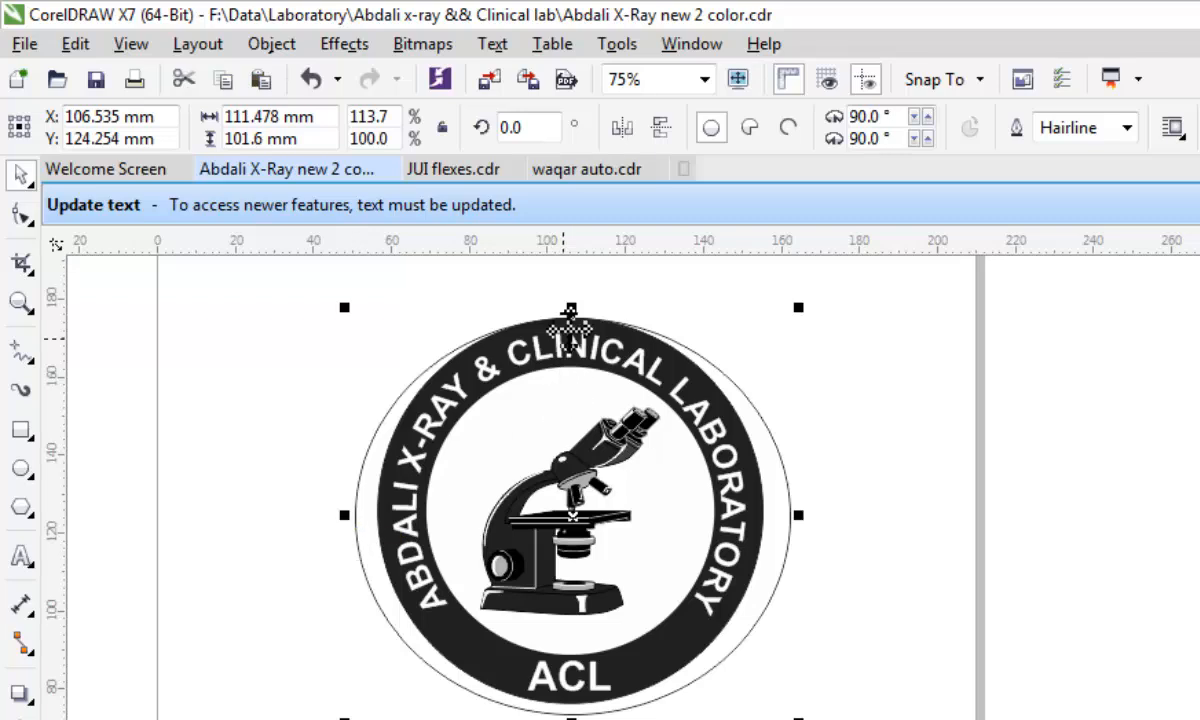
{"action": "left_click_drag", "start_coordinate": [572, 296], "coordinate": [573, 287]}
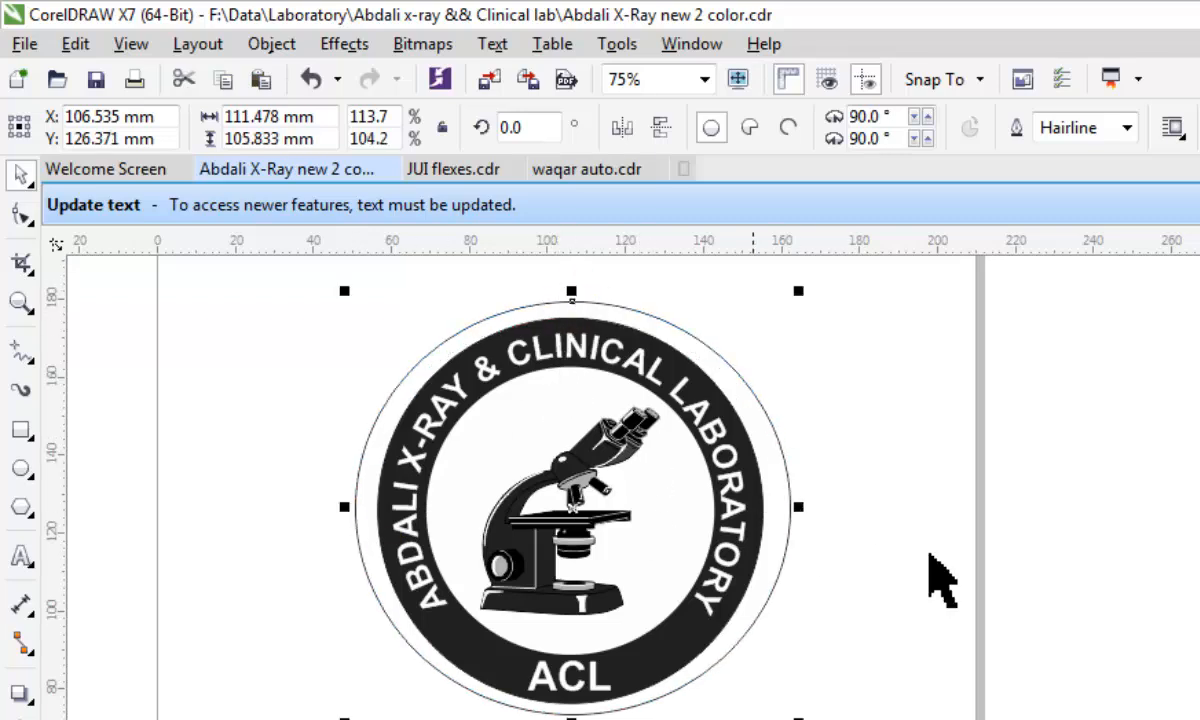
{"action": "left_click", "coordinate": [1199, 487]}
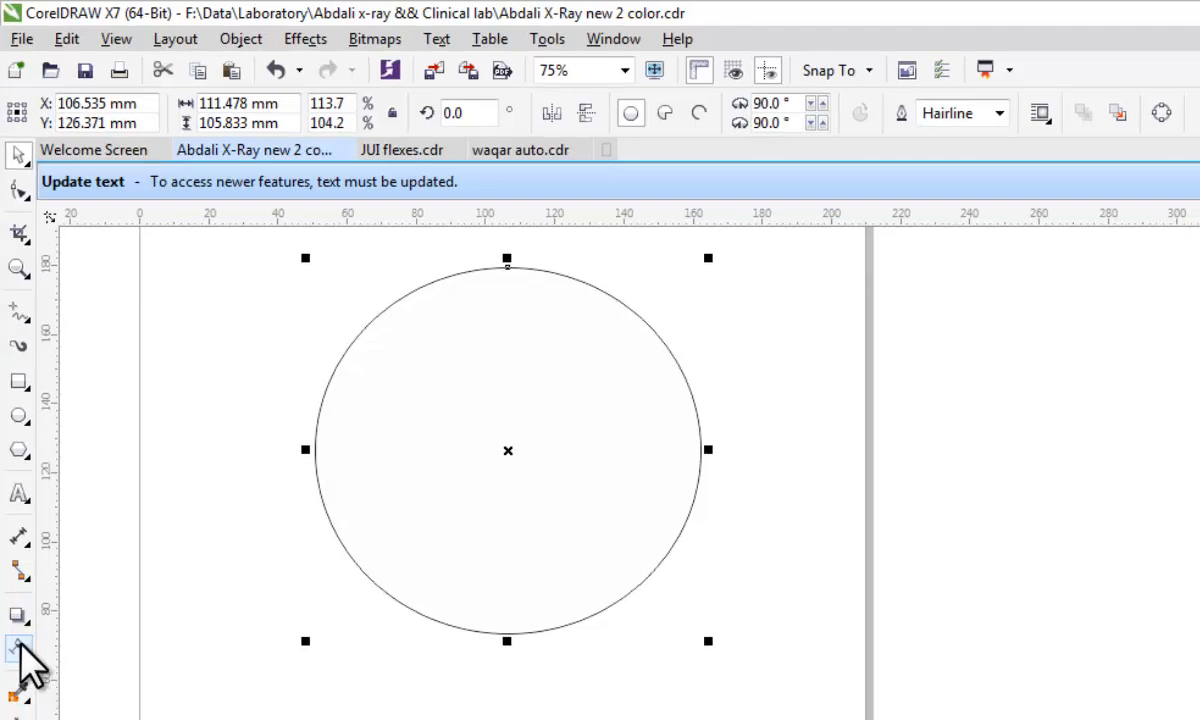
Apply a linear transparency across the white ellipse and replace it with a uniform transparency of 63.
{"action": "left_click", "coordinate": [17, 647]}
{"action": "left_click_drag", "start_coordinate": [404, 443], "coordinate": [675, 445]}
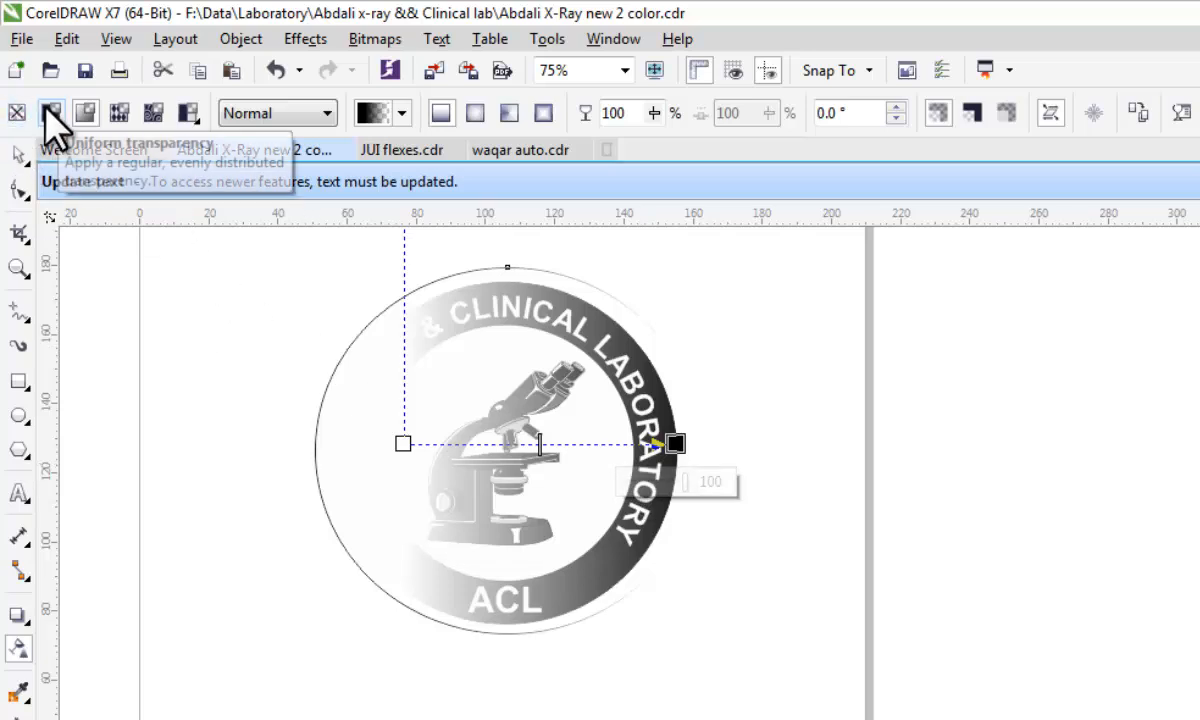
{"action": "left_click", "coordinate": [50, 115]}
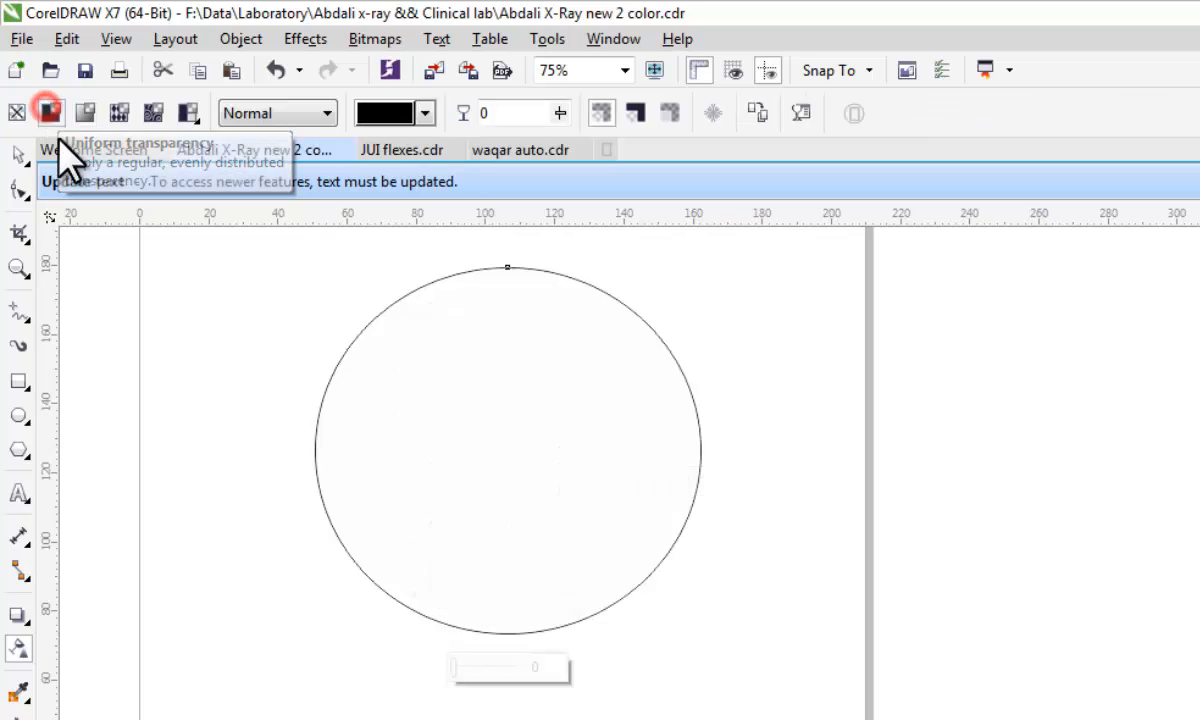
{"action": "left_click", "coordinate": [557, 113]}
{"action": "left_click_drag", "start_coordinate": [555, 143], "coordinate": [622, 147]}
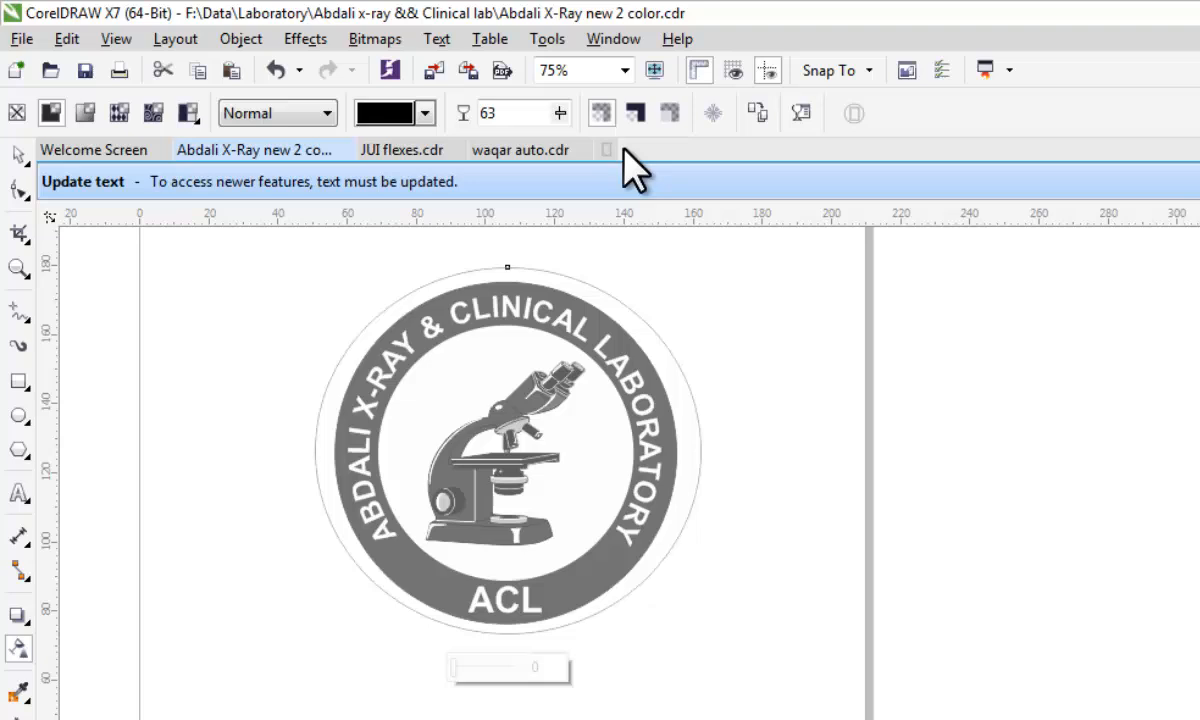
Reduce the white ellipse's uniform transparency to 26 and further to 12, leaving the logo as a faint watermark.
{"action": "left_click", "coordinate": [559, 115]}
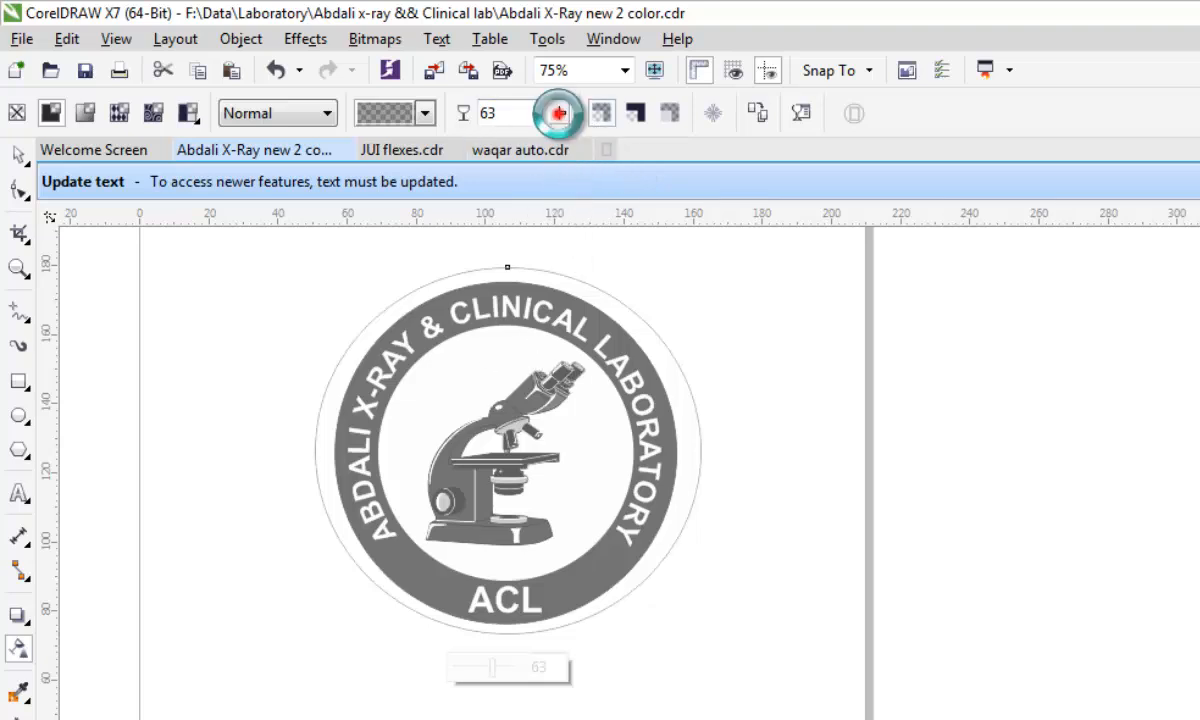
{"action": "mouse_move", "coordinate": [555, 146]}
{"action": "left_mouse_down"}
{"action": "mouse_move", "coordinate": [541, 153]}
{"action": "mouse_move", "coordinate": [540, 181]}
{"action": "mouse_move", "coordinate": [548, 148]}
{"action": "left_mouse_up"}
{"action": "left_click", "coordinate": [561, 115]}
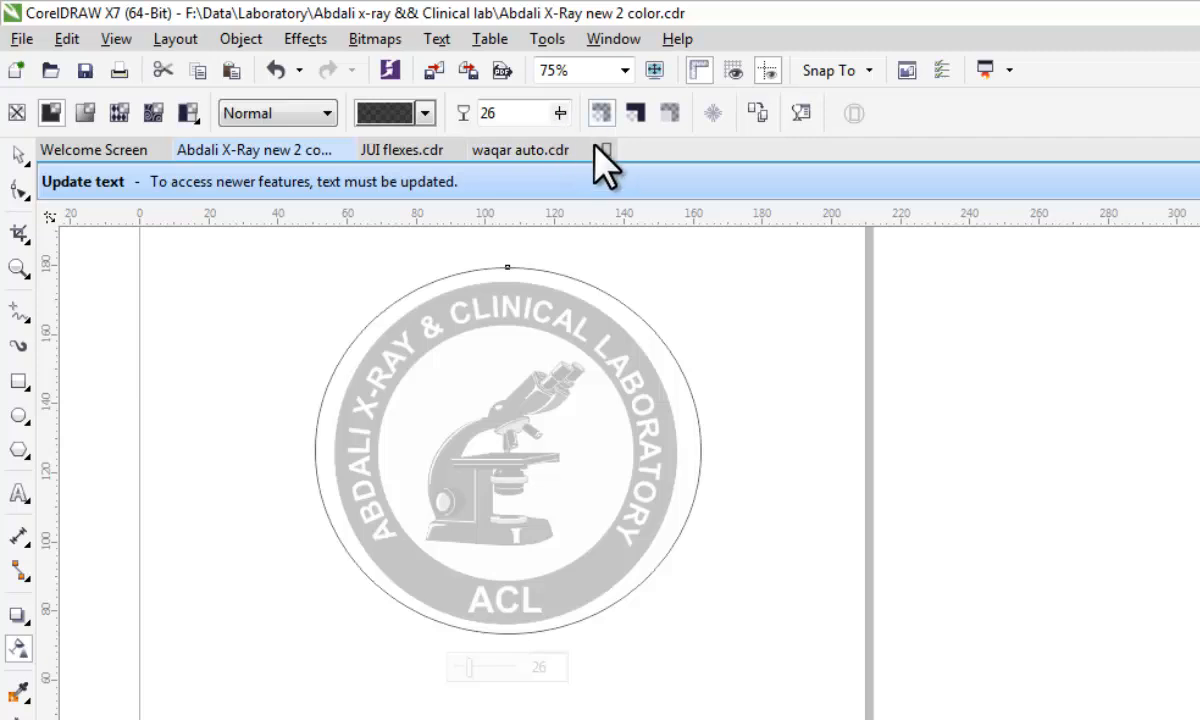
{"action": "left_click", "coordinate": [561, 113]}
{"action": "left_click_drag", "start_coordinate": [557, 140], "coordinate": [548, 150]}
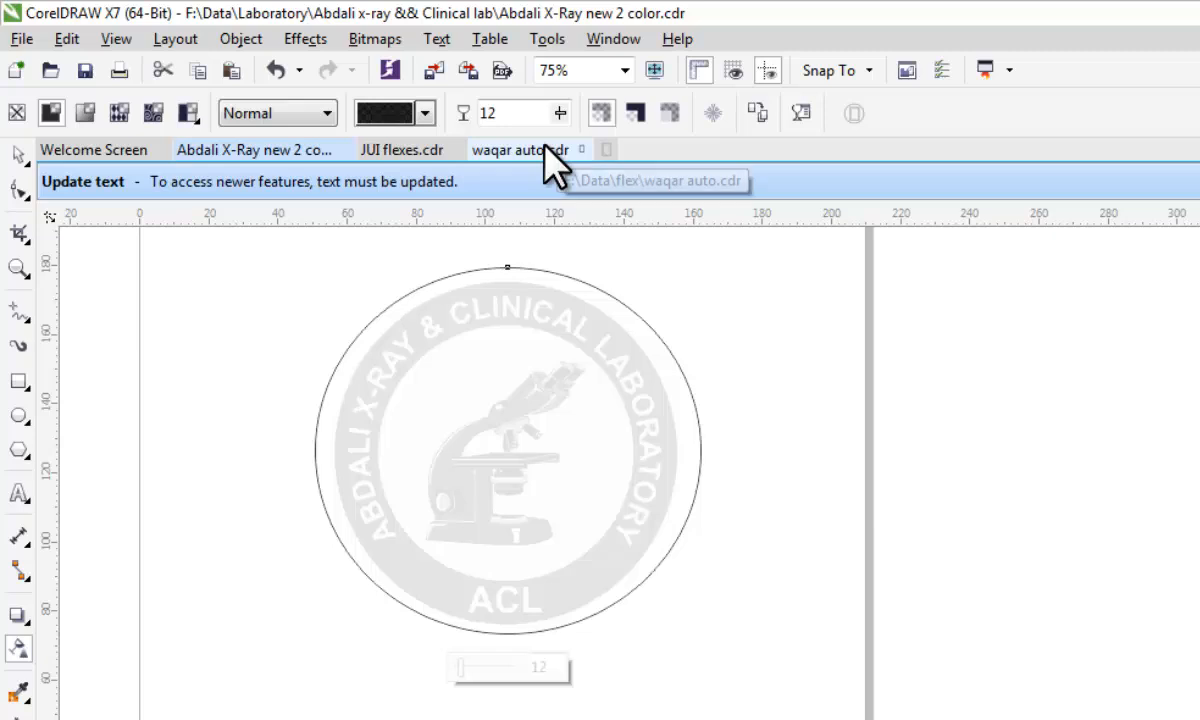
Remove the hairline outline from the white ellipse, deselect it and check the watermark on the letterhead page.
{"action": "left_click", "coordinate": [18, 155]}
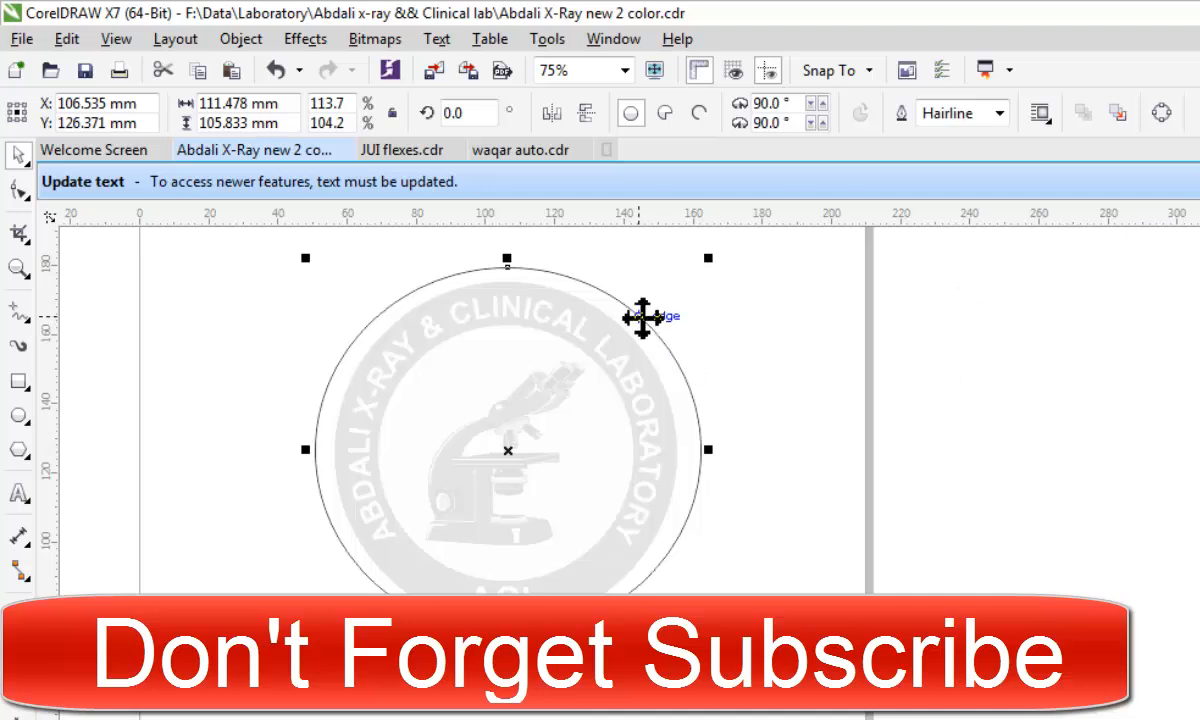
{"action": "left_click", "coordinate": [1000, 116]}
{"action": "left_click", "coordinate": [957, 130]}
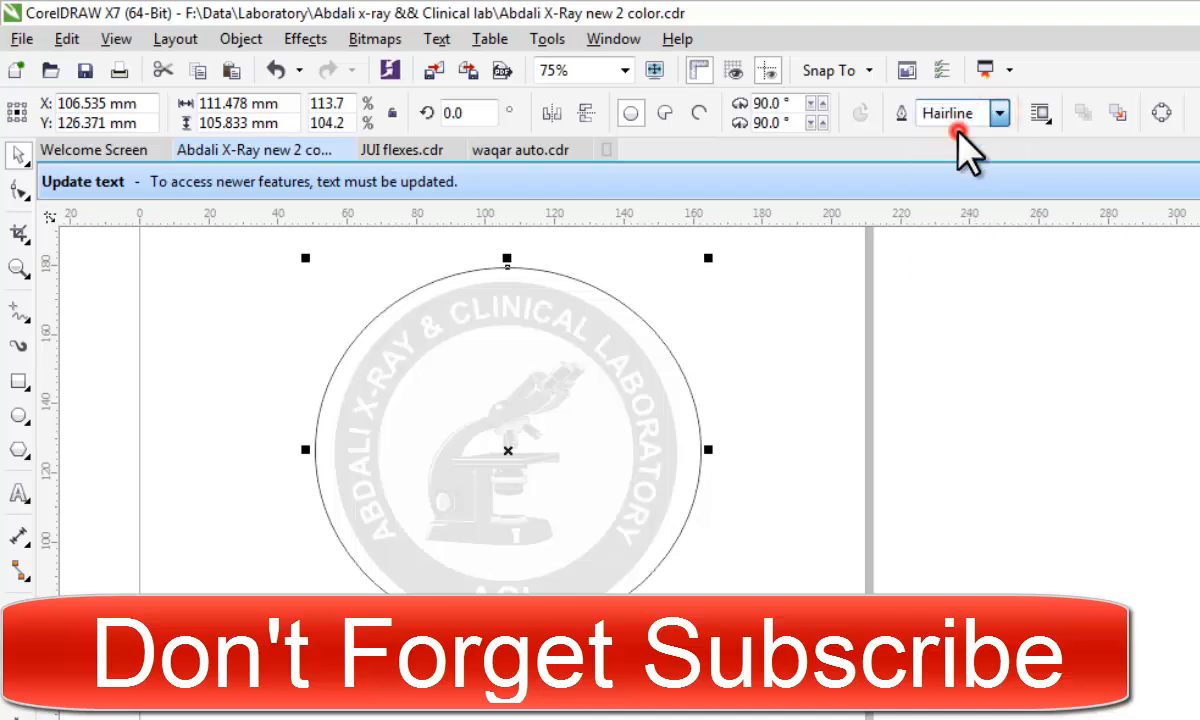
{"action": "left_click", "coordinate": [862, 496]}
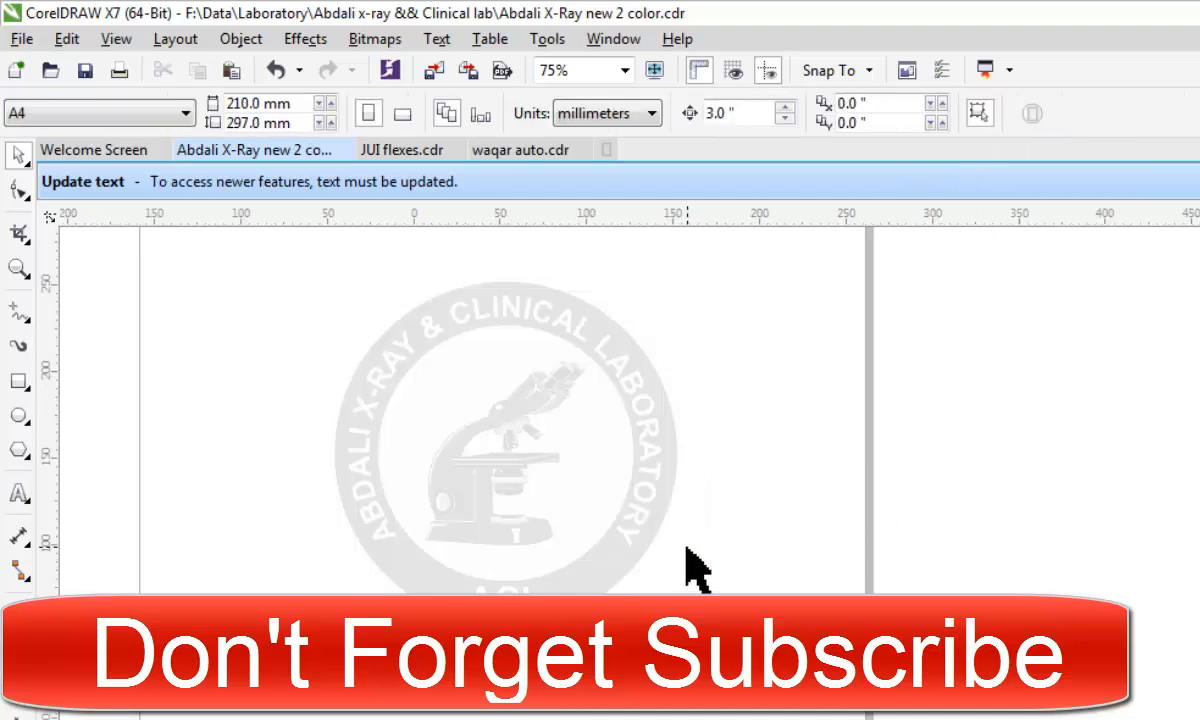
{"action": "scroll", "coordinate": [690, 565], "scroll_direction": "down", "scroll_amount": 2}
{"action": "scroll", "coordinate": [685, 555], "scroll_direction": "up", "scroll_amount": 3}
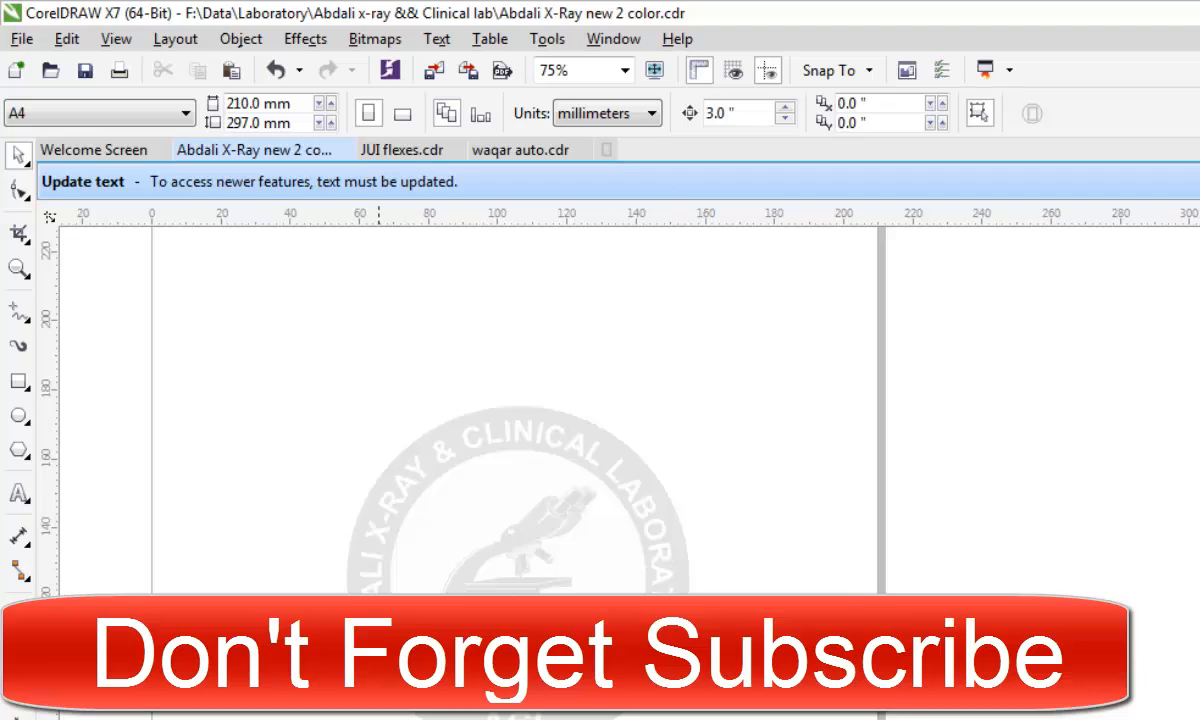
{"action": "scroll", "coordinate": [550, 512], "scroll_direction": "down", "scroll_amount": 2}
{"action": "scroll", "coordinate": [535, 505], "scroll_direction": "up", "scroll_amount": 1}
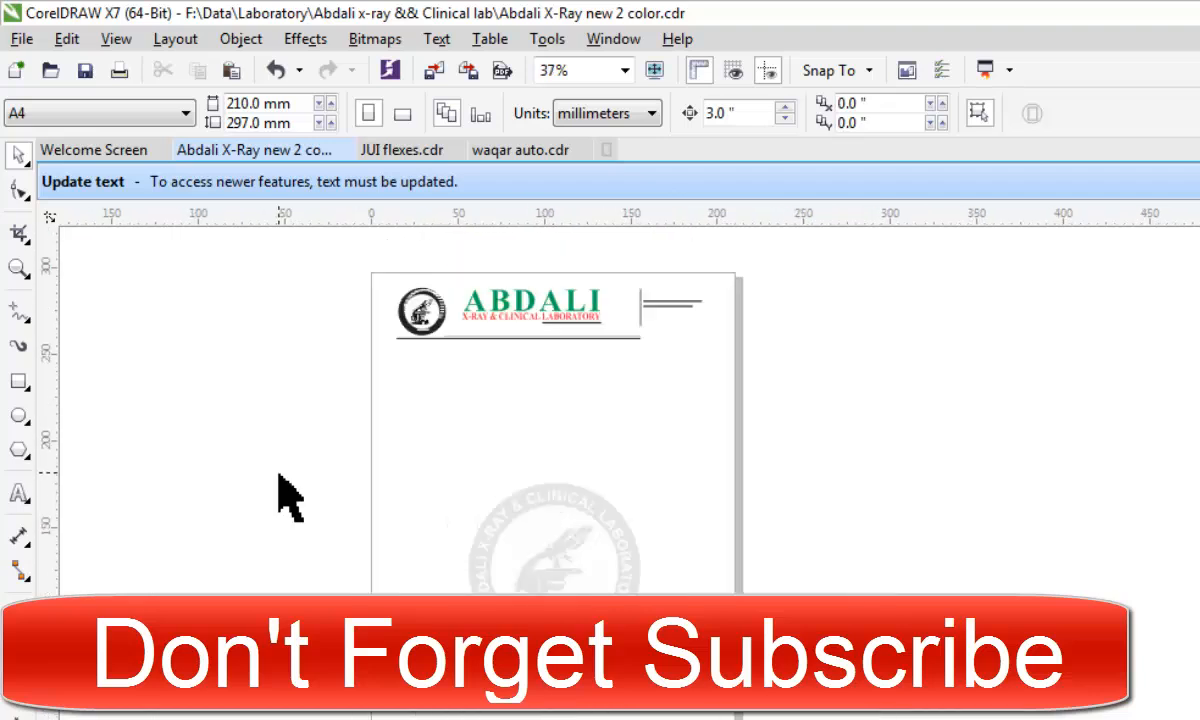